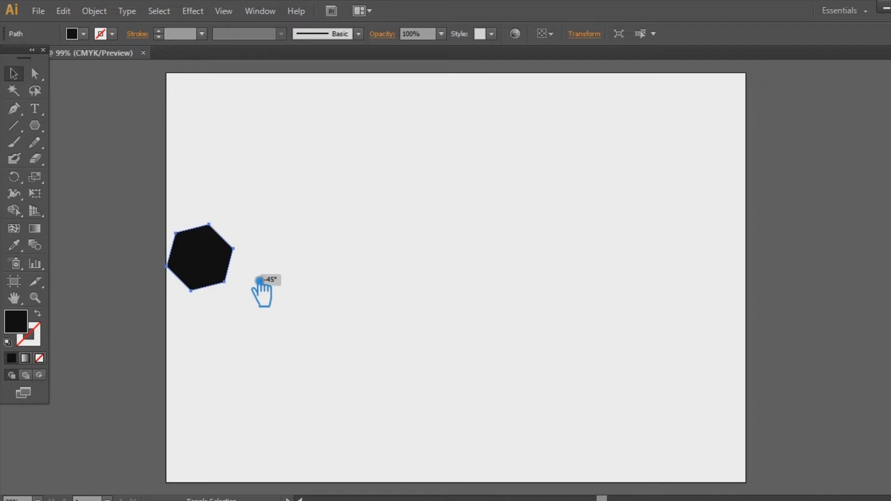
Step: Rotate the black hexagon until one vertex points straight up and move it to the middle of the artboard
click(286, 255)
drag(222, 264, 444, 265)
click(534, 290)
Step: Place a duplicate of the black hexagon a short distance to its left
key(ctrl+plus)
key(ctrl+plus)
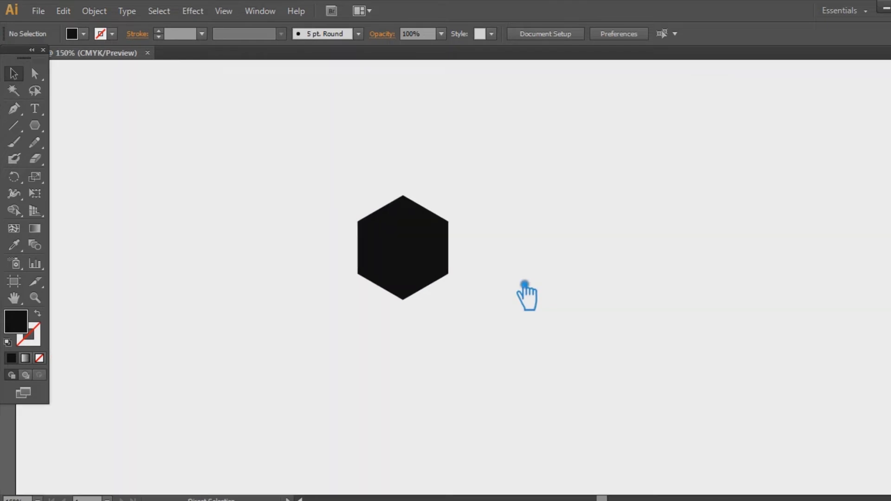
drag(420, 249, 166, 241)
Step: Paste a copy of the right-hand hexagon in front in the same place and enlarge it proportionally about its centre
click(368, 249)
key(a)
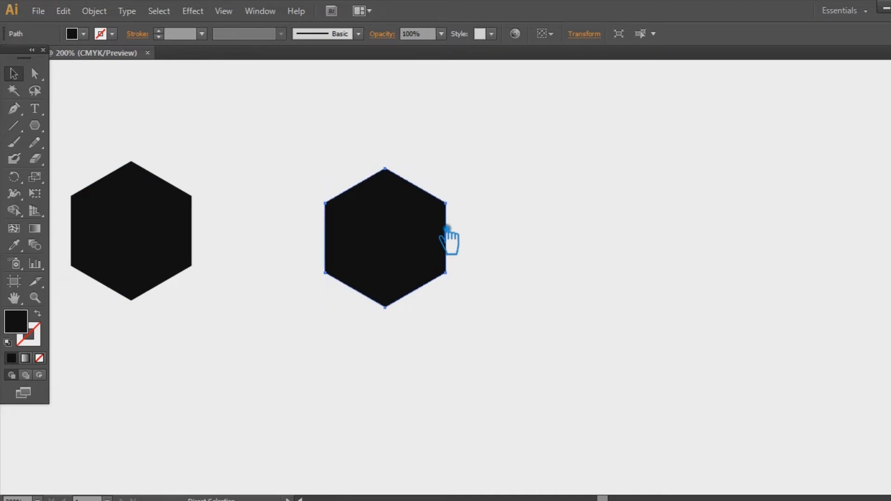
key(v)
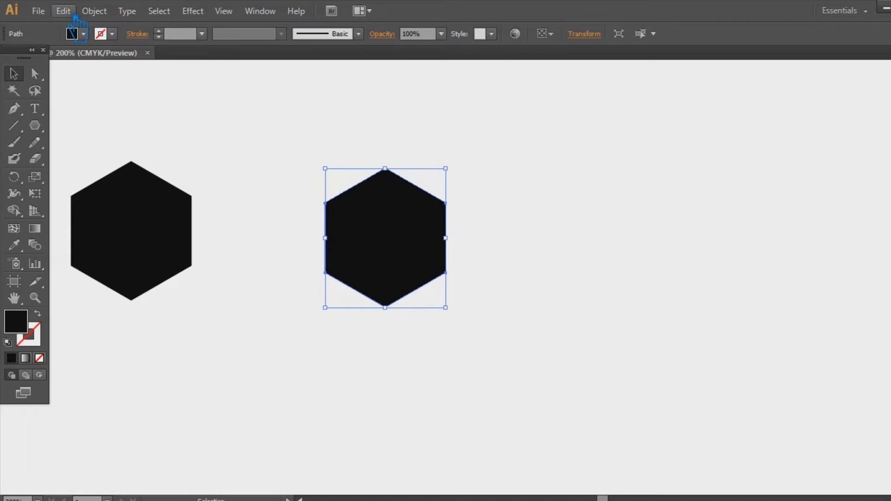
click(62, 11)
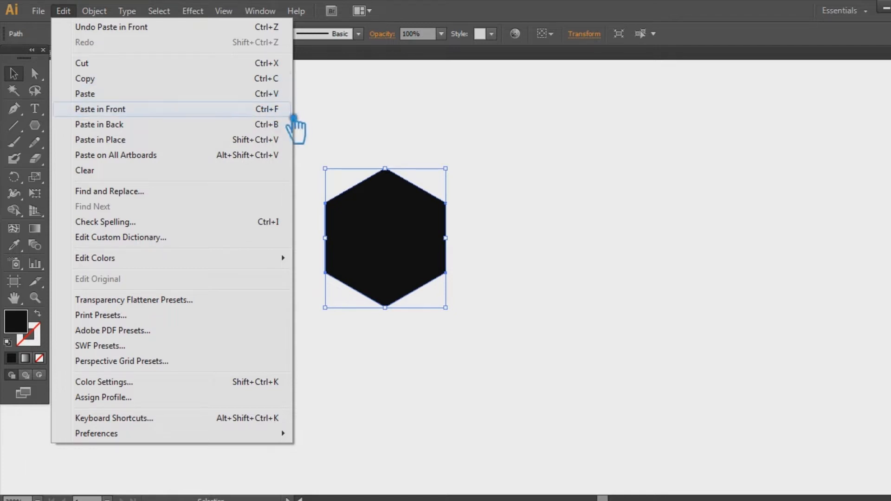
click(305, 120)
click(426, 249)
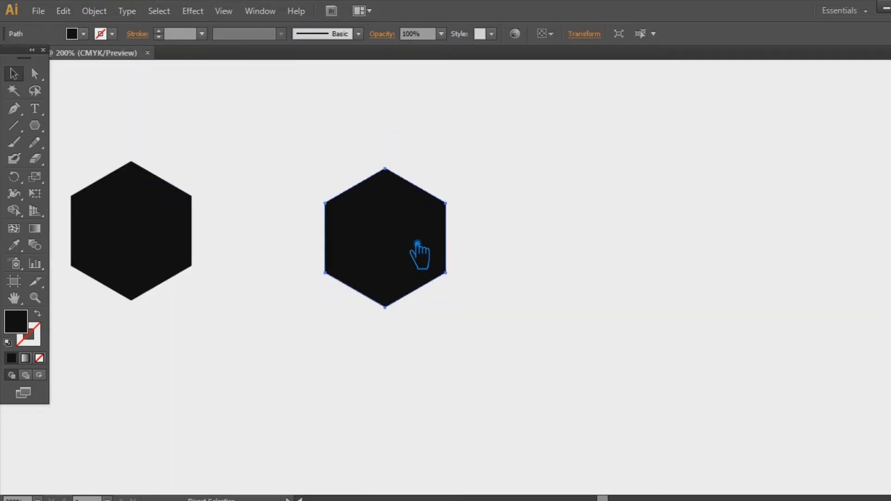
key(ctrl+f)
drag(457, 174, 489, 145)
Step: Check the spacing between the outlines of the two stacked hexagons
click(522, 349)
drag(522, 348, 275, 112)
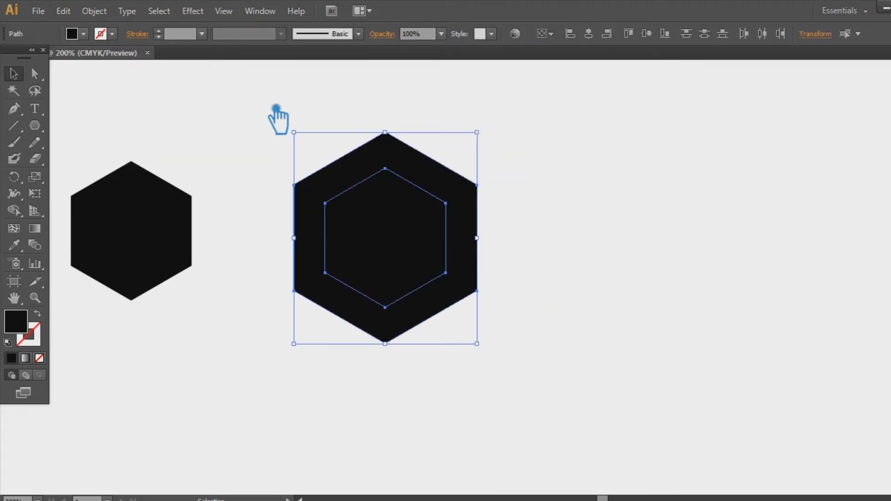
click(563, 242)
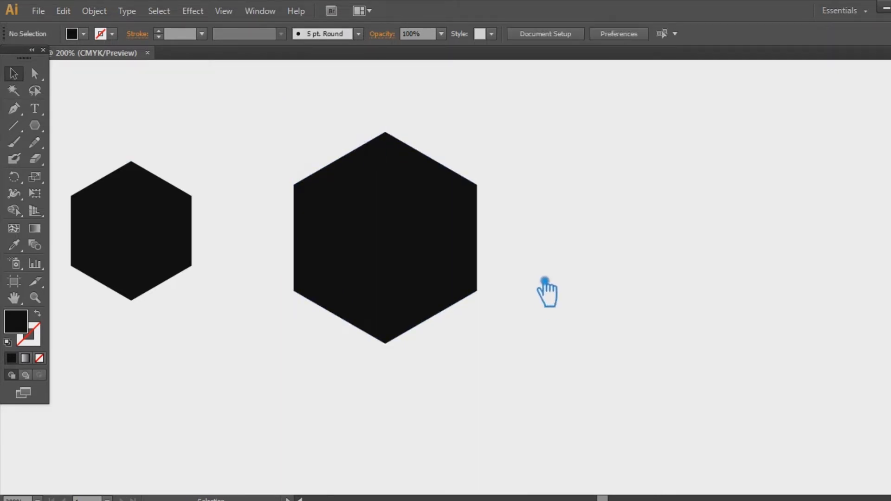
click(446, 276)
click(598, 370)
drag(582, 380, 269, 119)
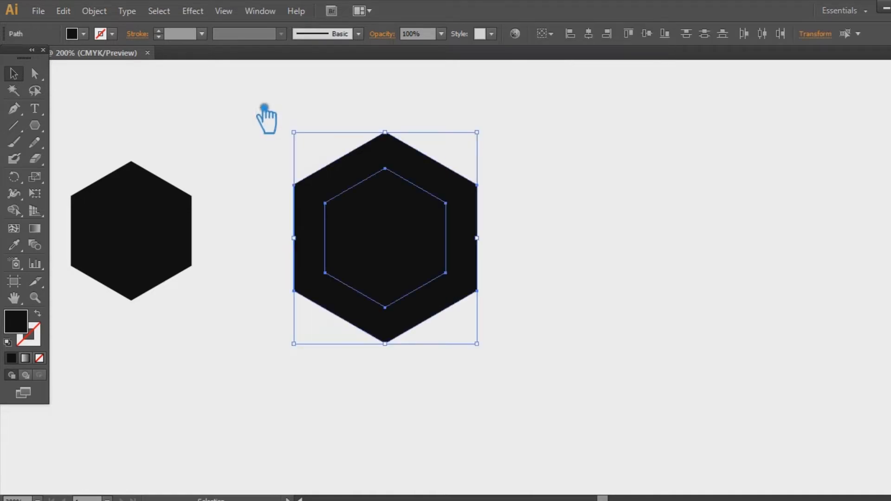
click(579, 215)
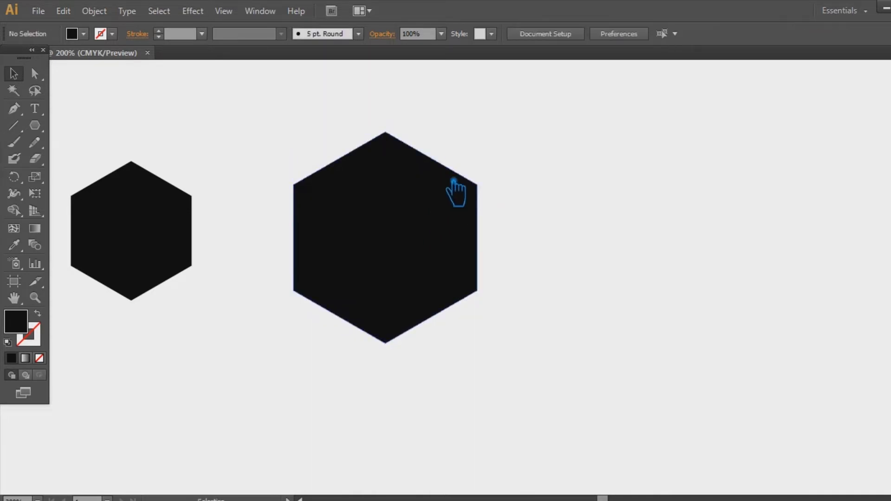
Step: Enlarge the outer hexagon a little more about its centre and compare it with the inner outline
click(453, 190)
drag(488, 134, 499, 121)
drag(526, 297, 293, 142)
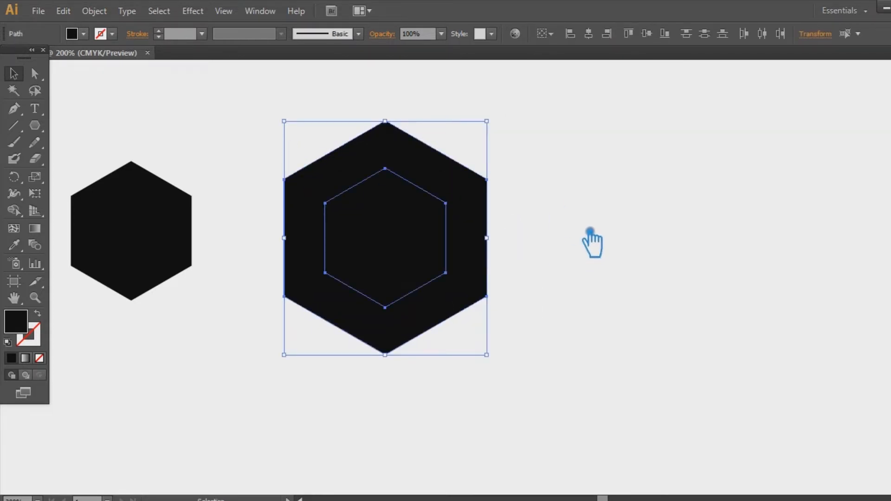
click(589, 230)
Step: Send the large hexagon backward so it lies behind the small one
click(412, 230)
key(ctrl+bracketleft)
click(525, 229)
Step: Change the inner hexagon's fill to a dark greyish mauve
click(414, 241)
double_click(22, 323)
click(325, 296)
click(622, 176)
click(703, 195)
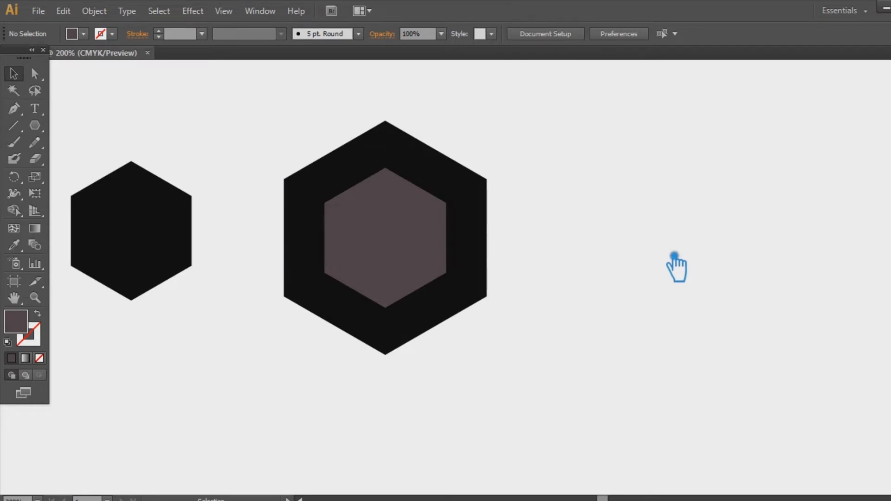
Step: Scale the inner hexagon down slightly about its centre
click(417, 243)
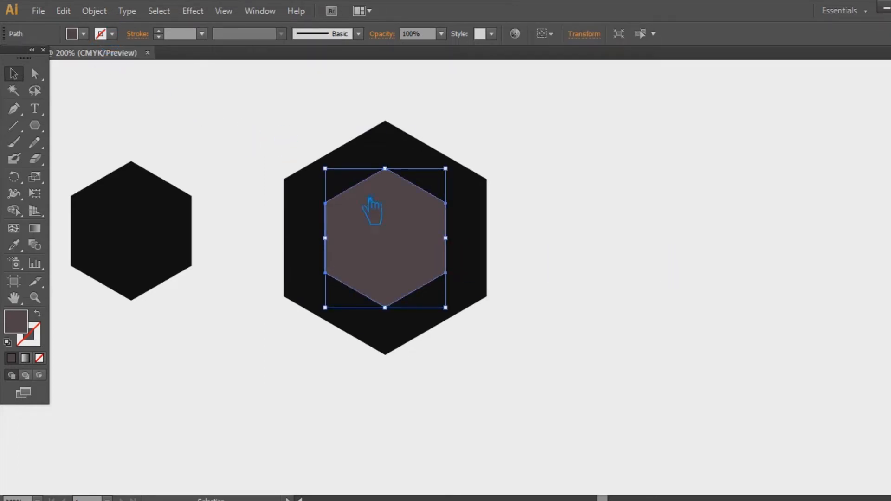
drag(455, 172, 455, 186)
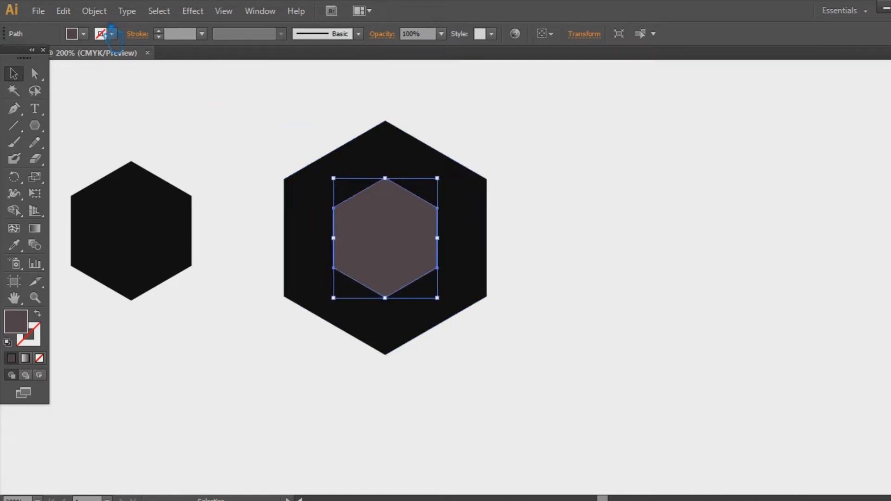
click(94, 11)
mouse_move(99, 299)
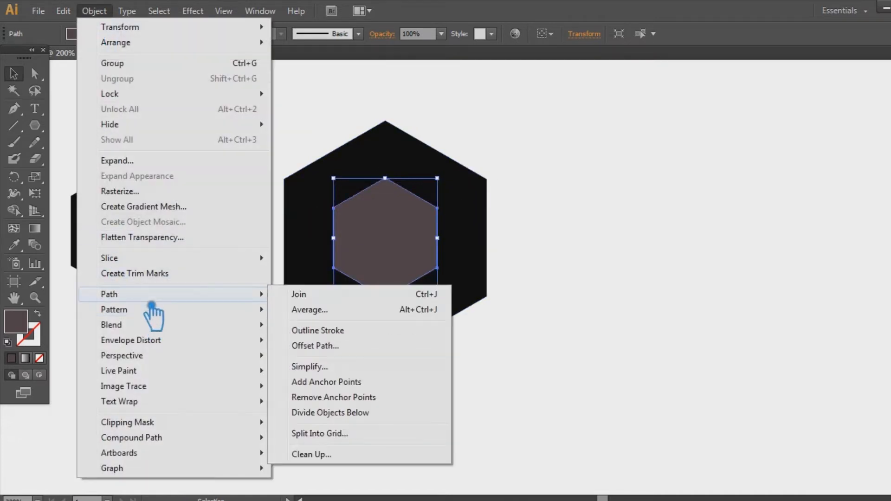
click(351, 348)
click(743, 277)
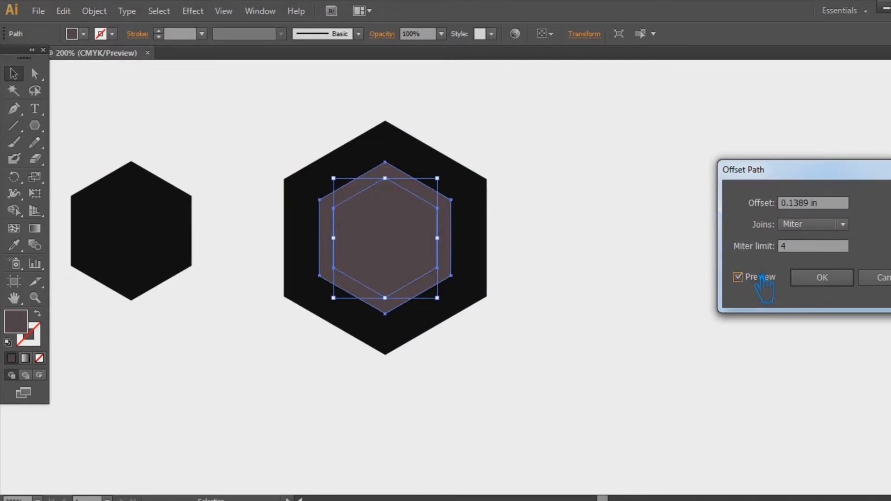
click(881, 278)
Step: Shrink the inner hexagon a little more and offset its path by 0.18 in with miter joins
drag(450, 183, 442, 191)
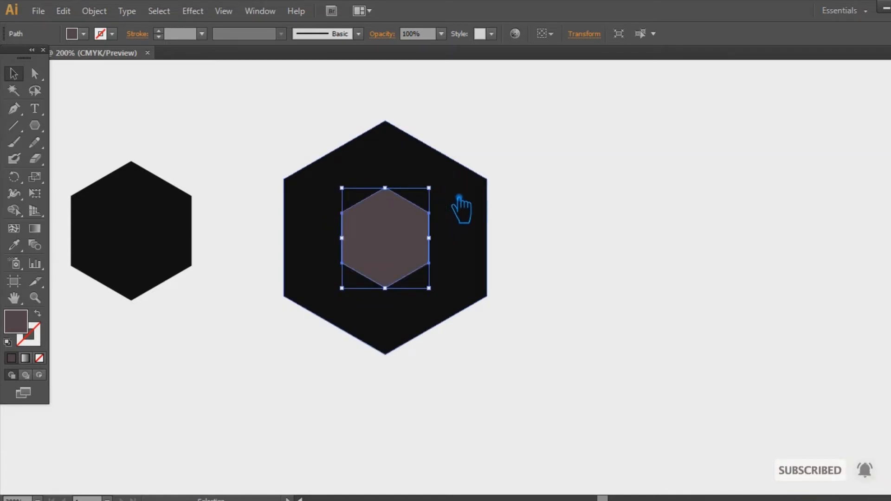
click(64, 11)
mouse_move(94, 11)
mouse_move(153, 295)
click(325, 346)
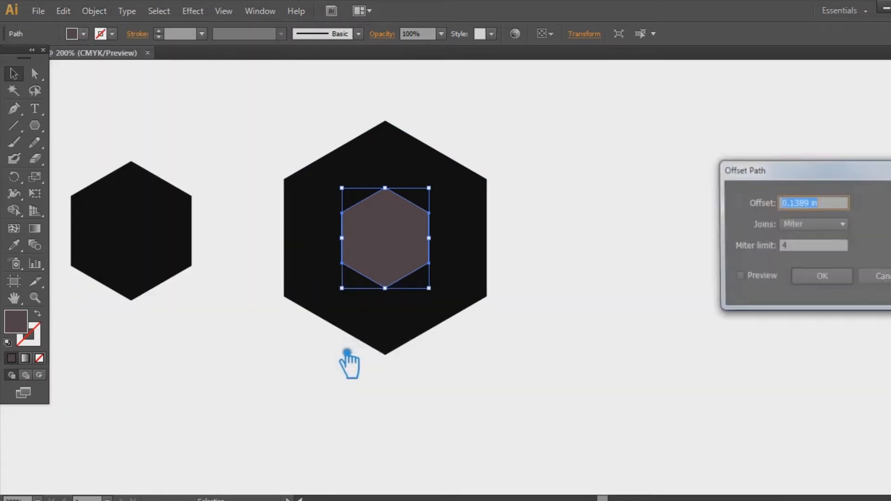
click(742, 278)
drag(820, 204, 814, 207)
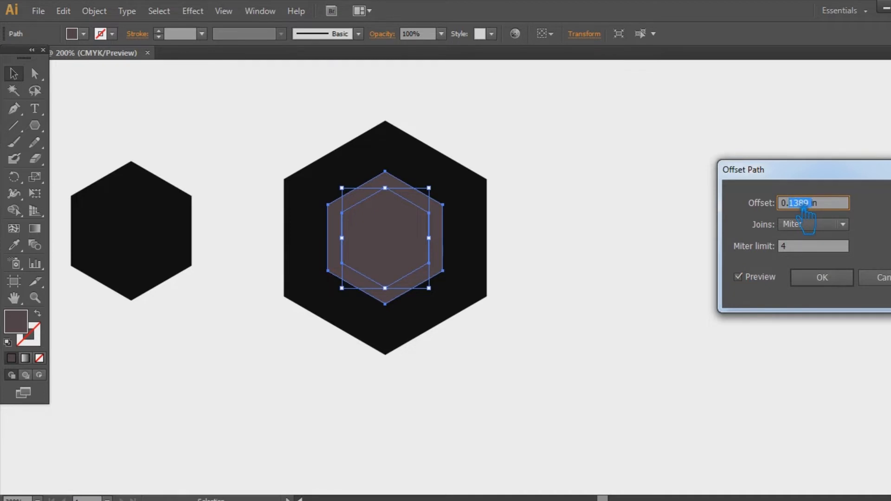
text(2)
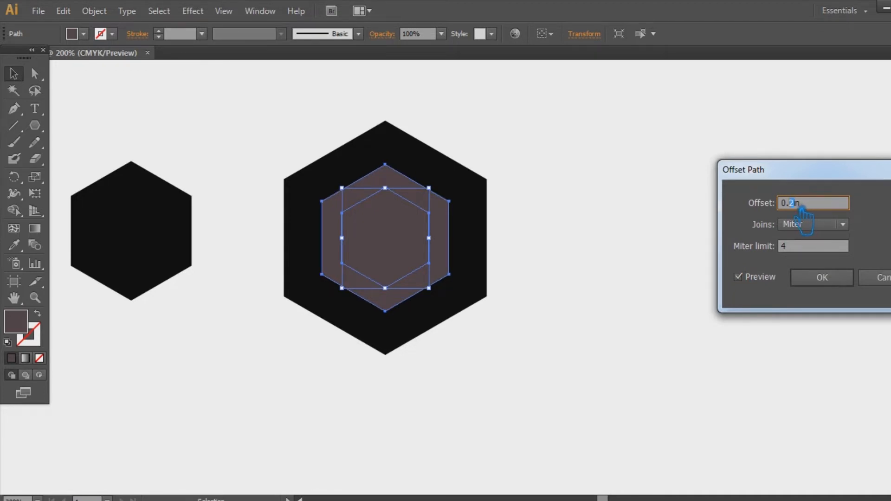
text(1.7)
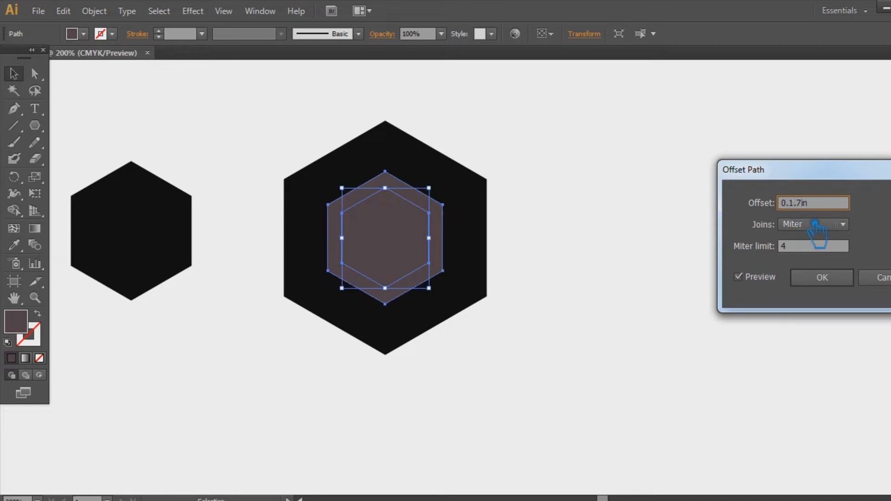
click(815, 246)
click(821, 204)
text(5)
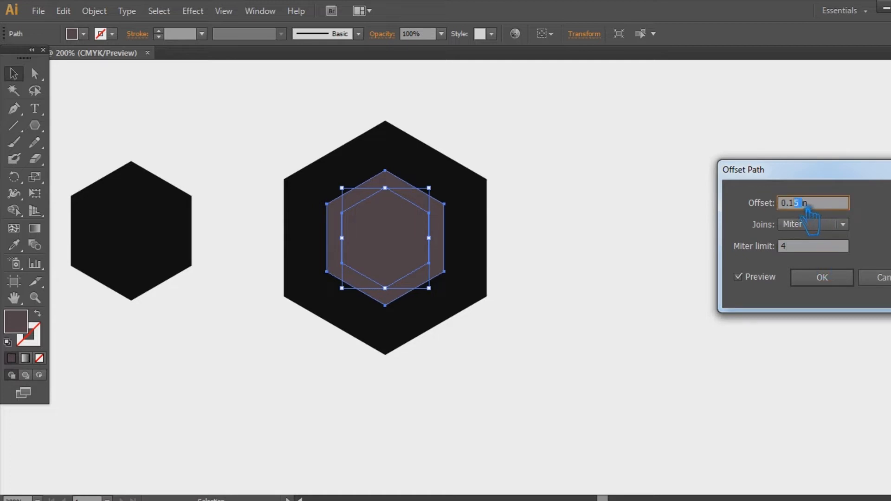
text(8)
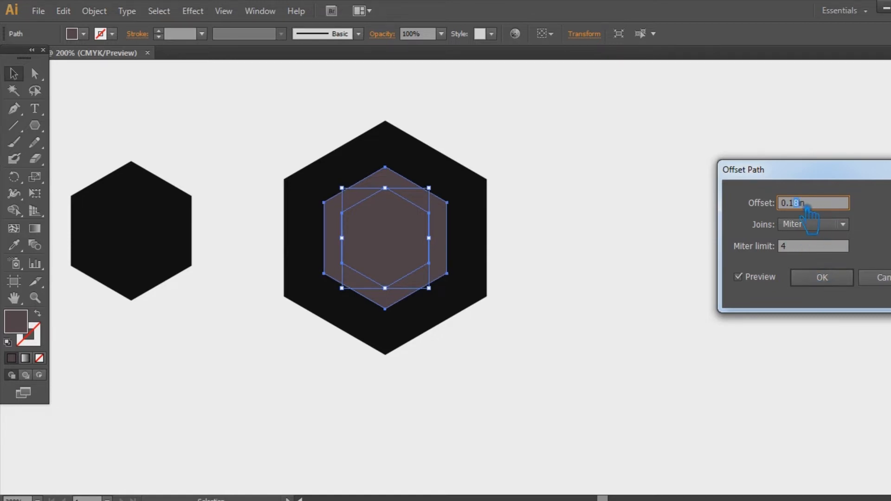
text(9)
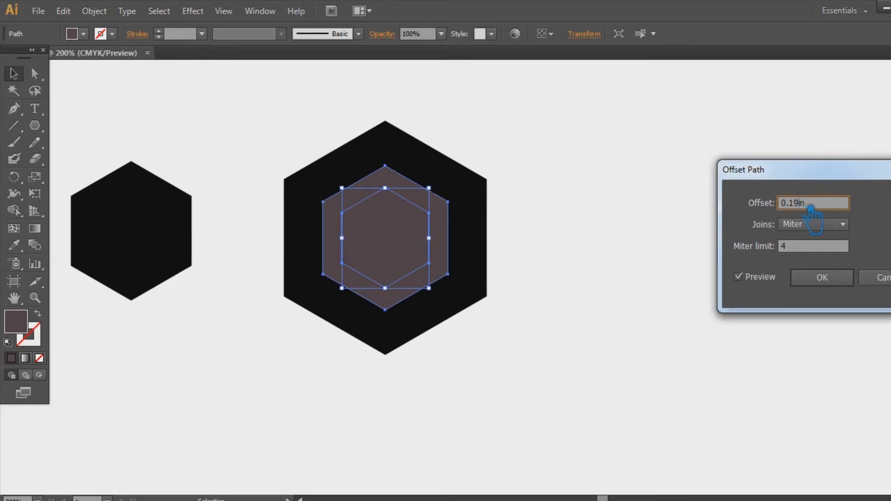
click(844, 279)
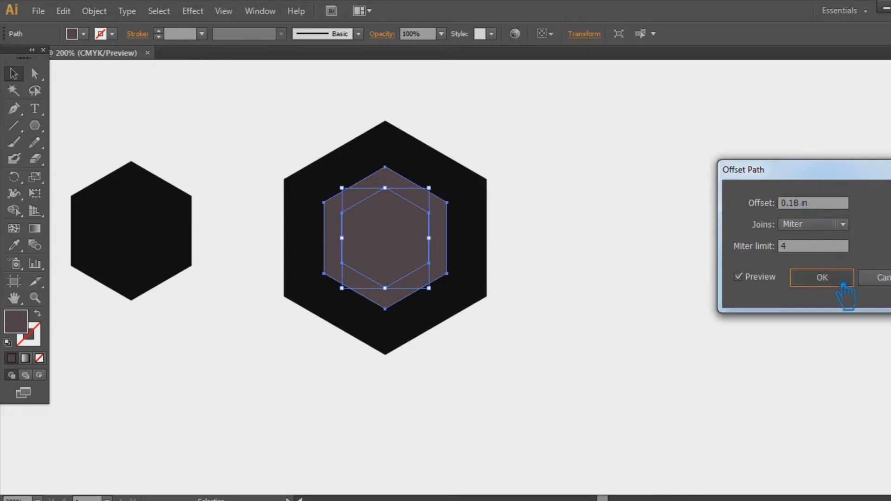
Step: Divide the stacked hexagons with Pathfinder and delete the ring between the inner hexagon and the black outer shape
click(624, 326)
drag(574, 371, 254, 113)
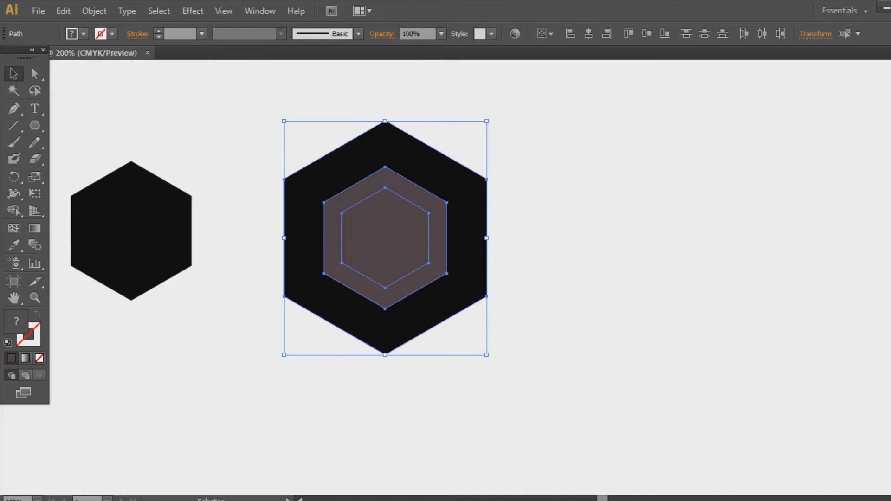
key(ctrl+shift+F9)
click(778, 428)
click(447, 218)
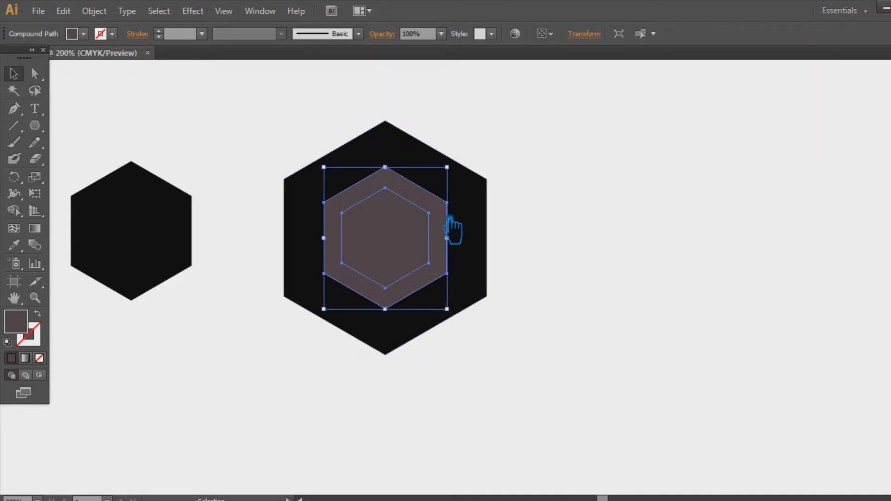
key(Delete)
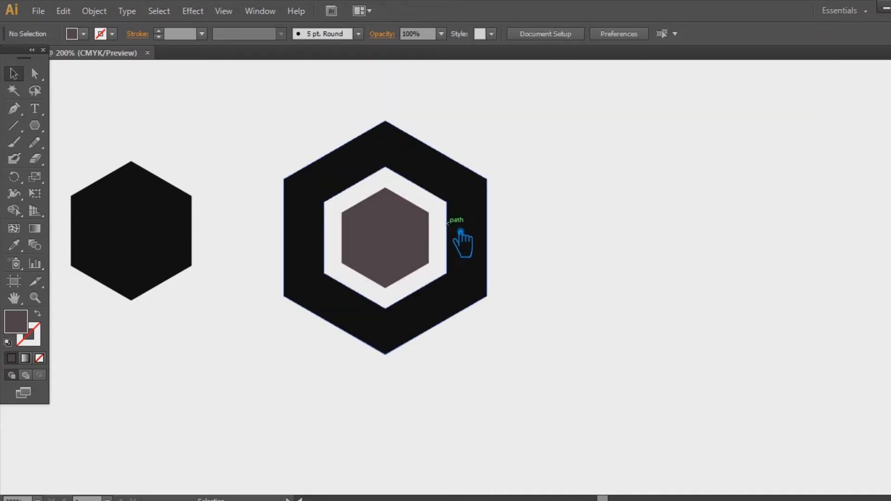
Step: Draw a vertical line upward from the gap's left edge past the black shape and duplicate it onto the inner hexagon's left edge
click(14, 109)
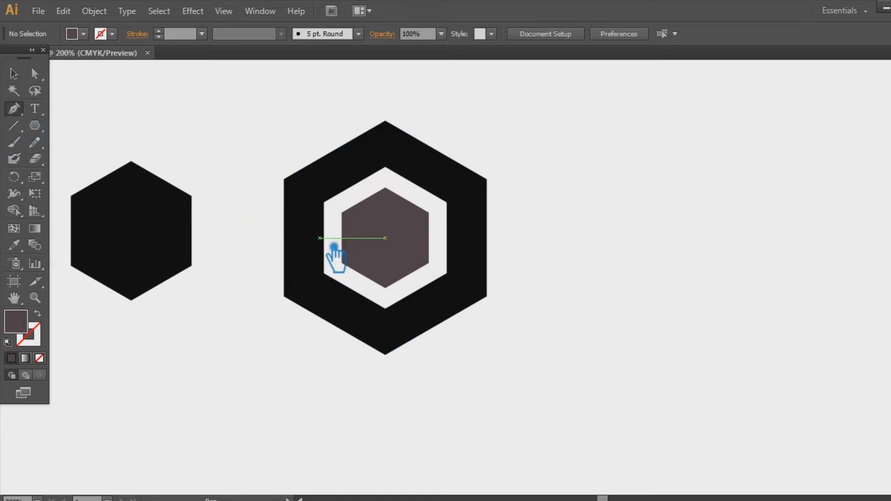
click(324, 238)
click(324, 102)
key(v)
click(177, 112)
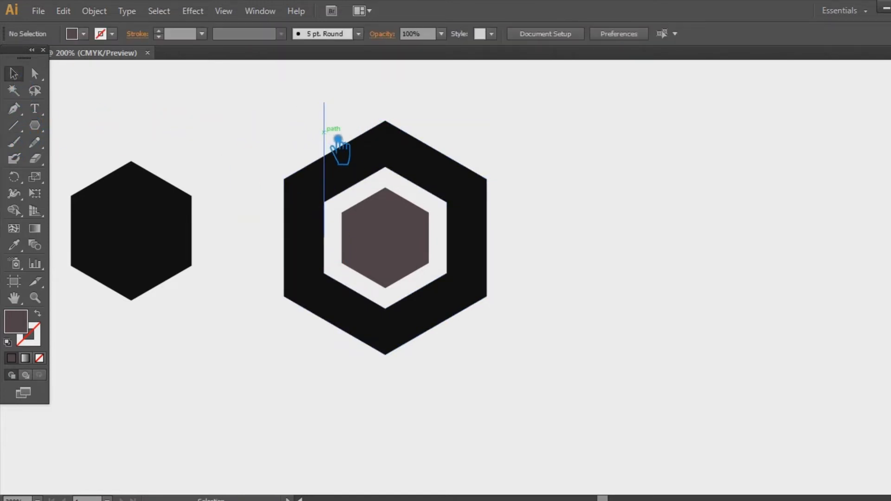
drag(338, 139, 355, 138)
click(275, 147)
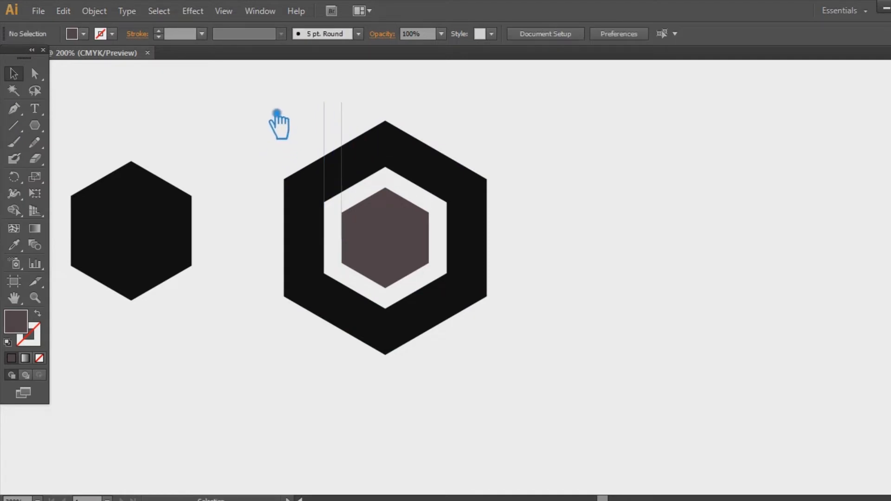
Step: Try to divide the hexagon shapes along the two vertical lines with Pathfinder
drag(277, 109, 515, 376)
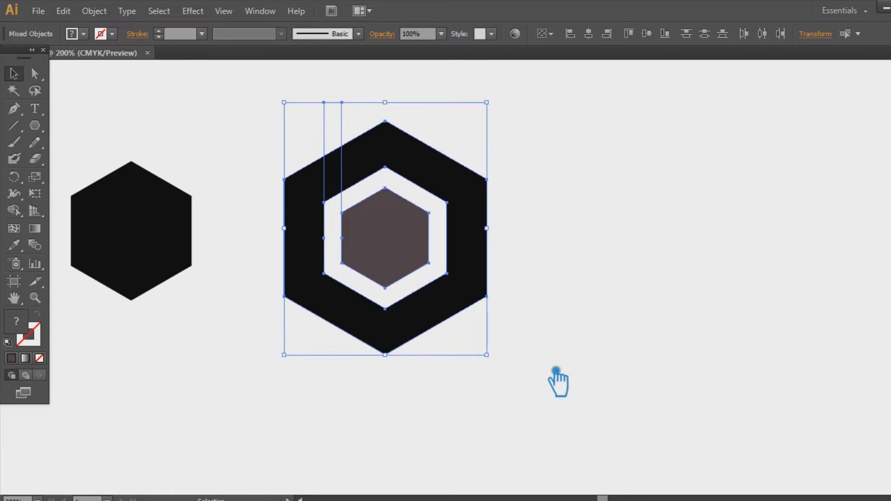
key(ctrl+shift+F9)
click(778, 425)
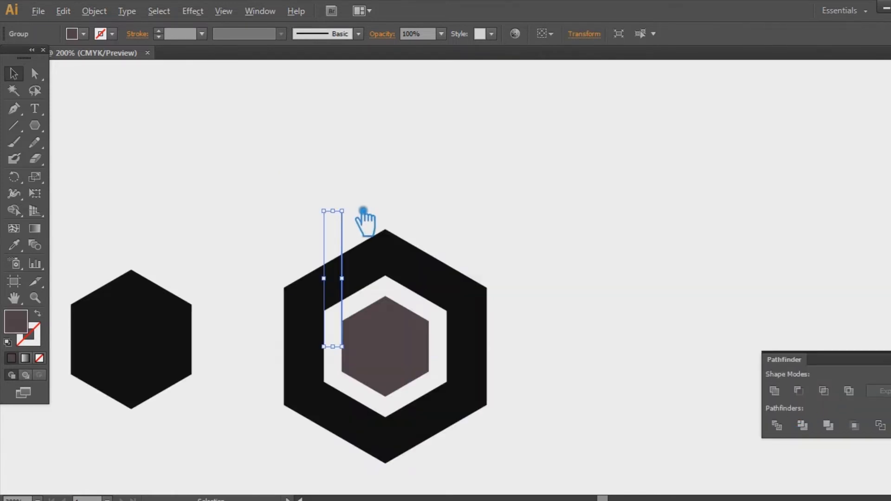
click(361, 213)
drag(361, 213, 397, 310)
key(ctrl+z)
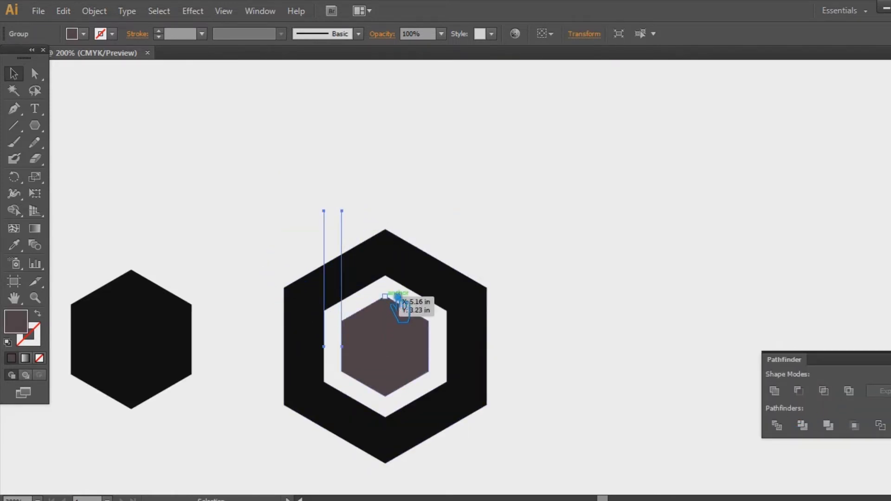
Step: Copy the line pair to the inner hexagon's top vertex and rotate the copy to run along the upper-right edges of the gap
drag(360, 213, 447, 328)
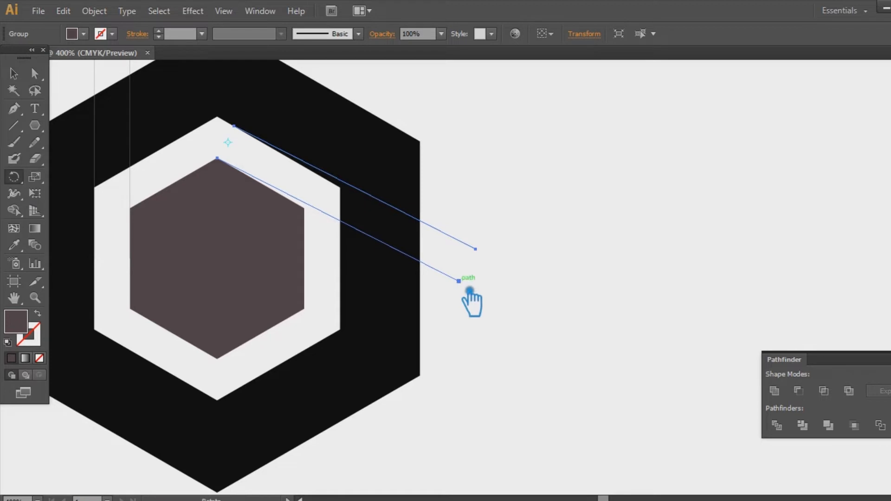
drag(471, 291, 464, 300)
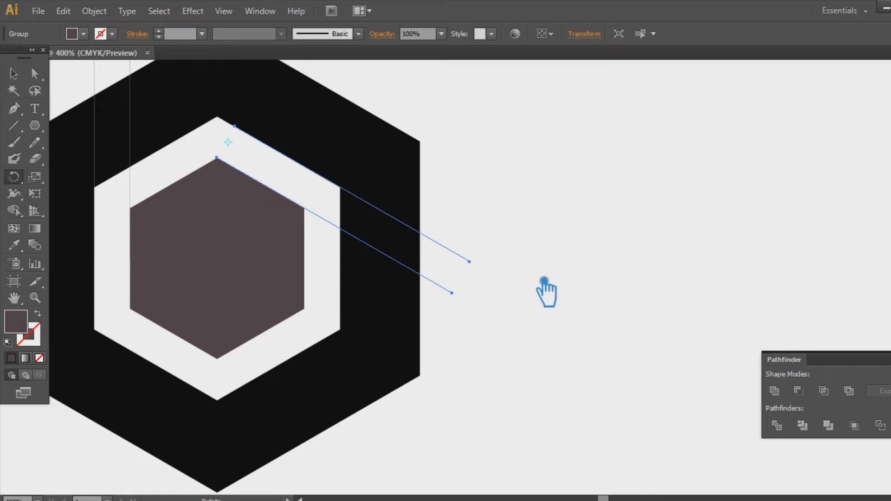
Step: Copy the upper-right line pair and rotate the copy about its upper end to run parallel to the gap's upper-left edges
click(18, 76)
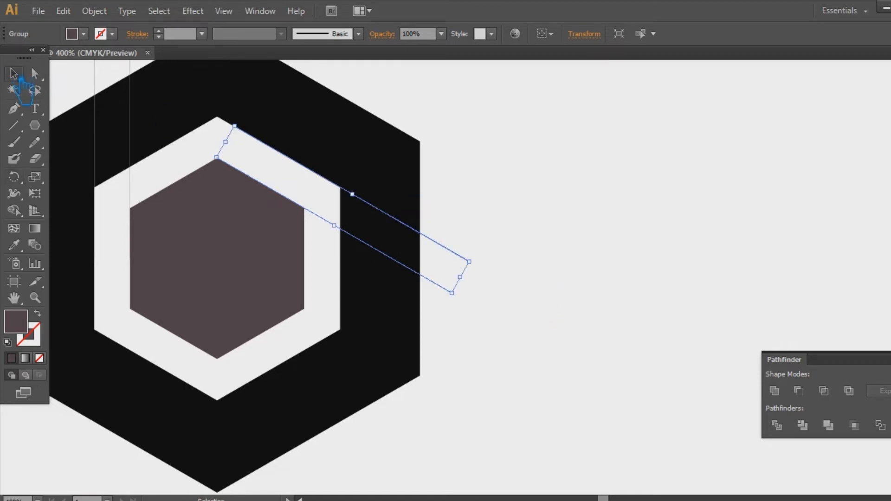
click(566, 197)
drag(565, 324, 703, 286)
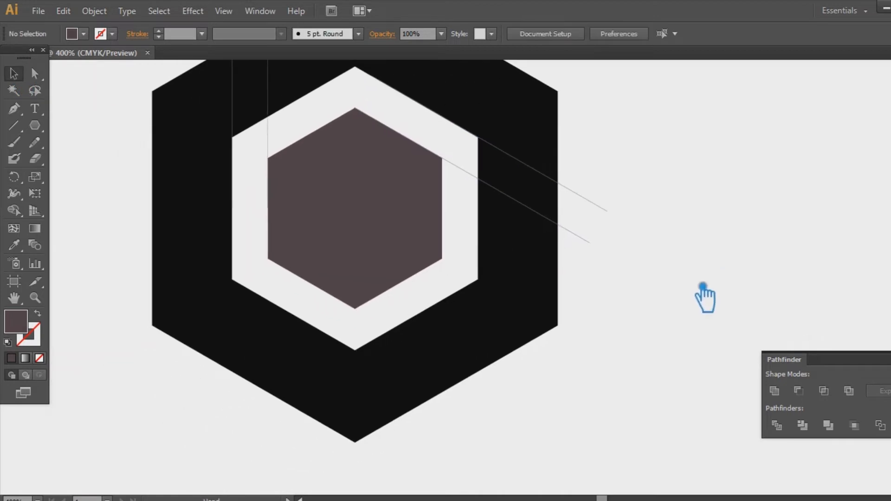
click(581, 236)
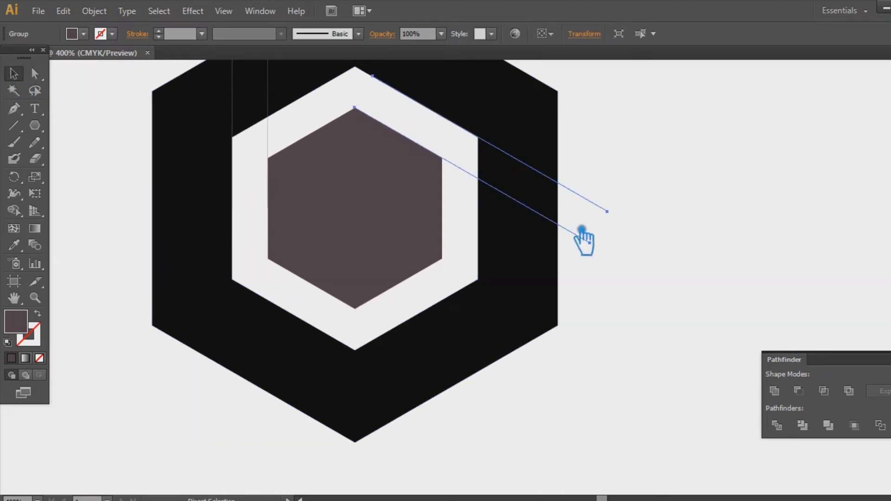
key(ctrl+j)
key(ctrl+j)
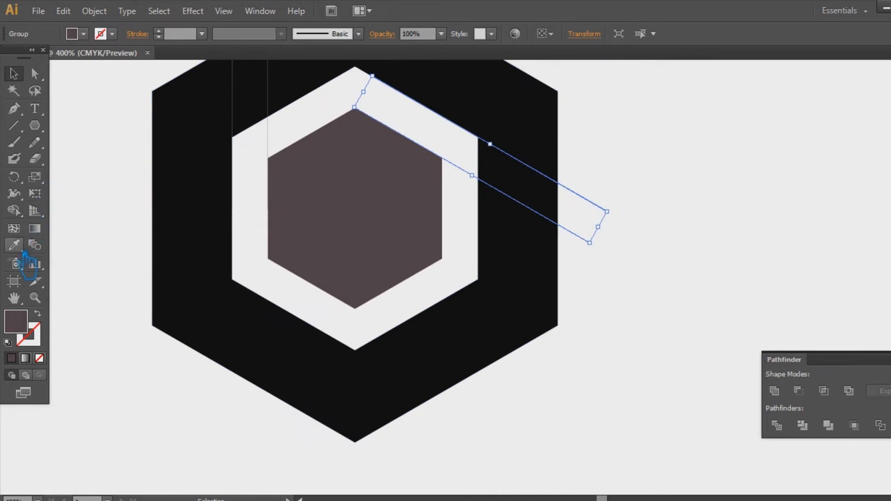
click(14, 177)
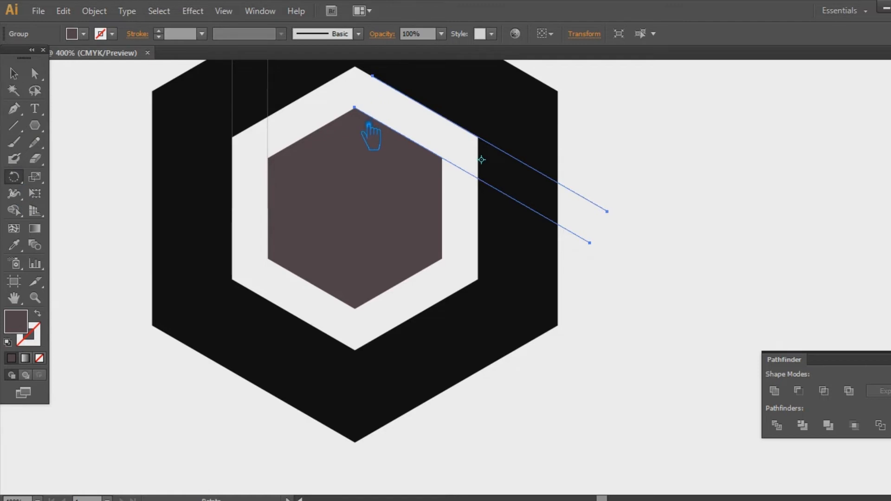
click(360, 91)
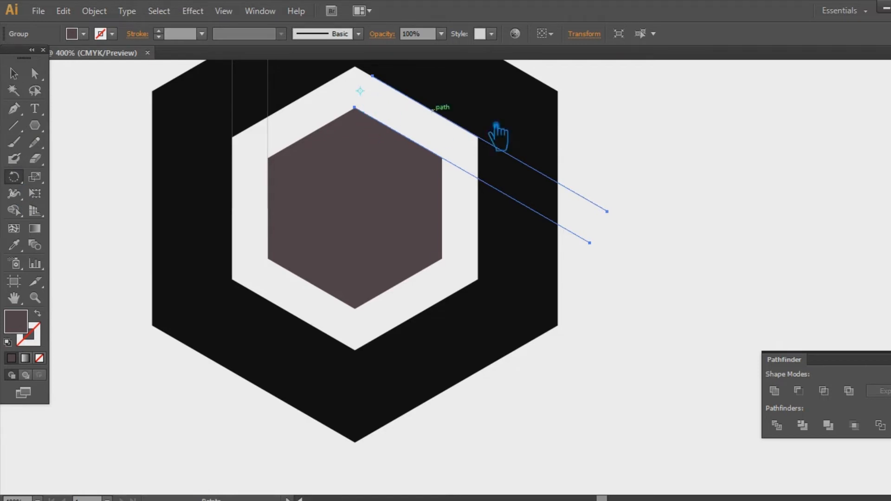
drag(621, 219, 385, 423)
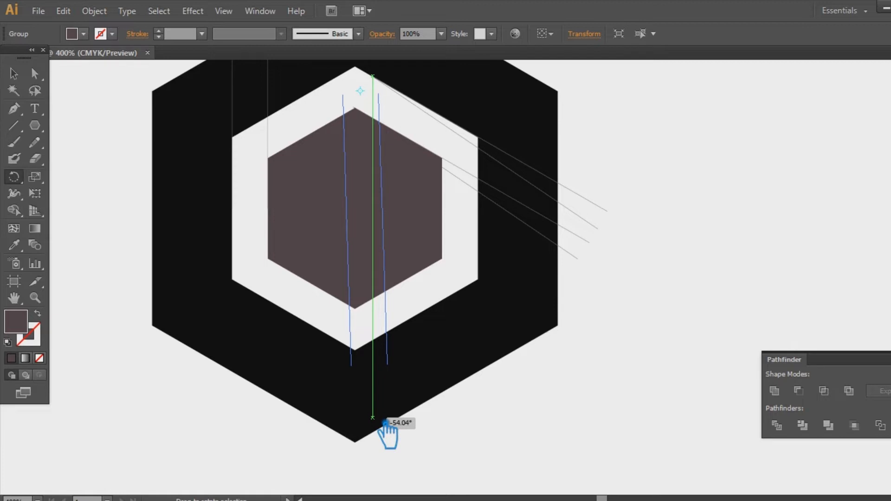
drag(385, 423, 414, 420)
Step: Move the rotated line pair down to run along the lower-right edges of the gap at the inner hexagon's bottom vertex
drag(268, 175, 374, 352)
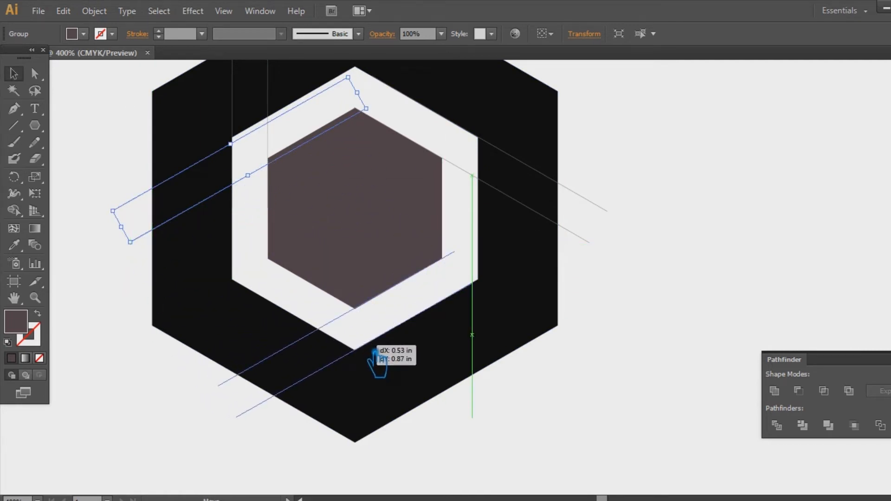
drag(375, 352, 376, 353)
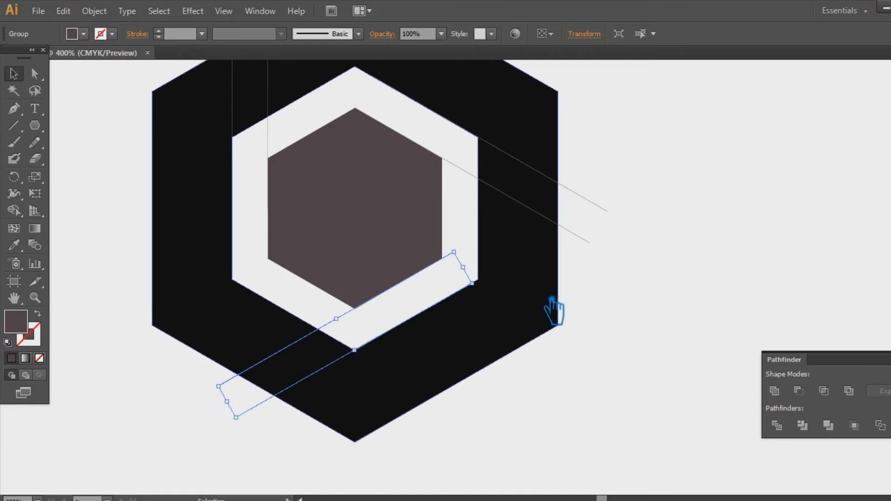
click(655, 212)
Step: Divide all hexagon shapes along the three line pairs with Pathfinder and ungroup the result
key(ctrl+minus)
key(ctrl+minus)
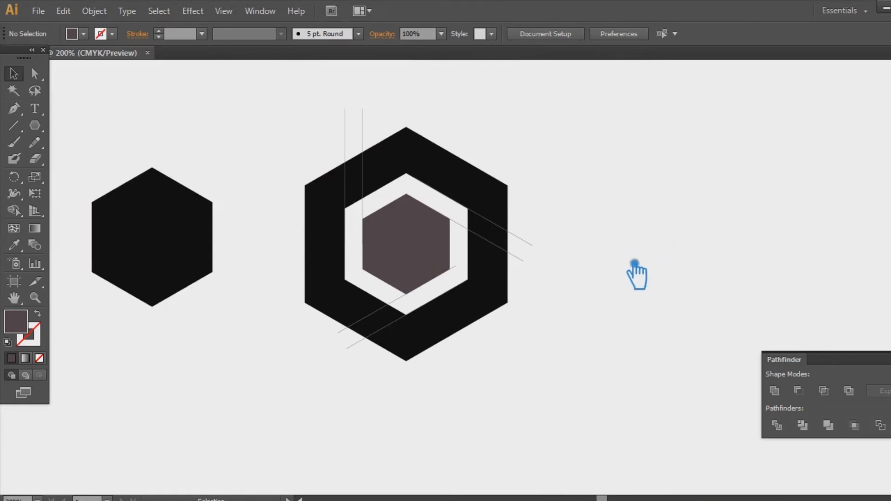
drag(556, 403, 274, 103)
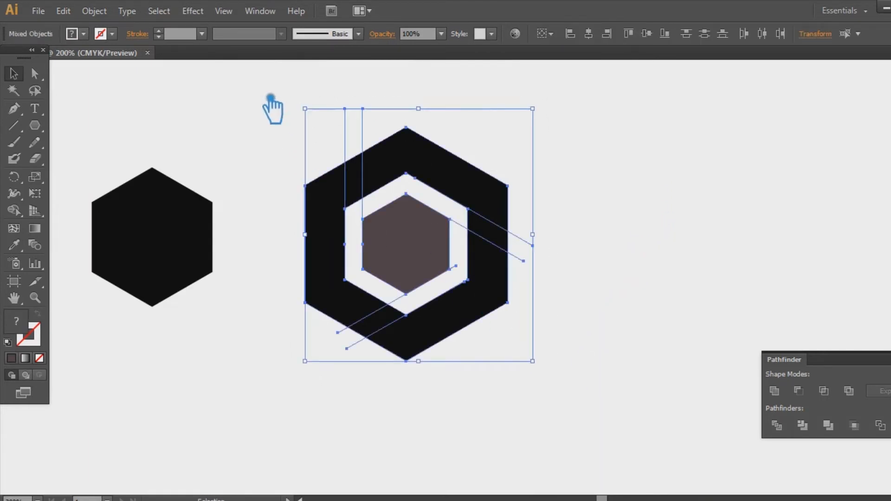
click(777, 426)
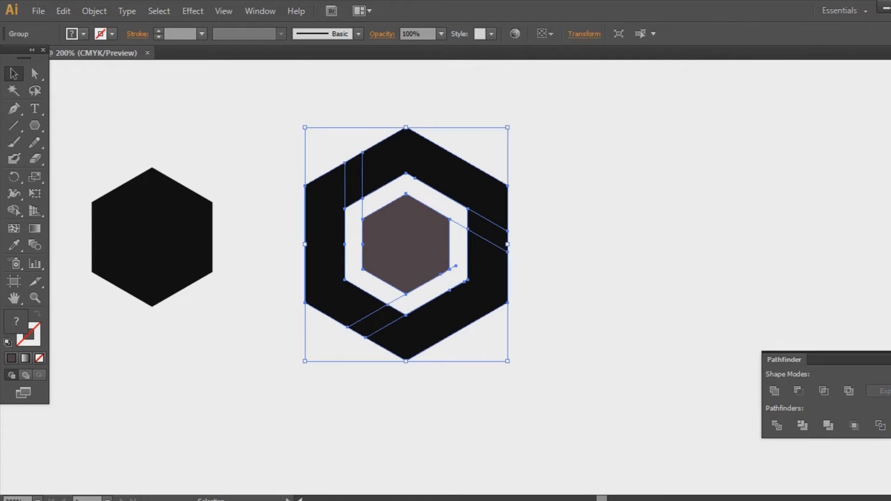
click(889, 354)
click(501, 339)
right_click(407, 306)
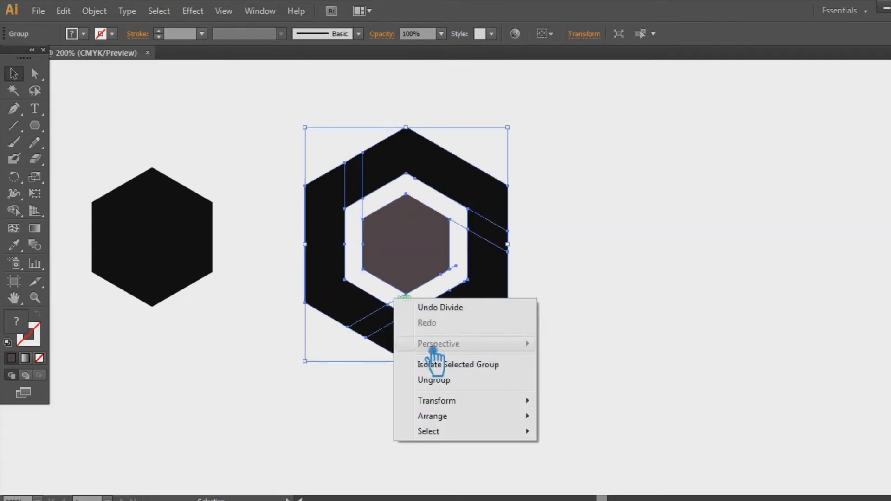
click(446, 379)
click(521, 328)
Step: Delete the leftover gap pieces and the black strips between the upper-left and lower-left line pairs
click(373, 212)
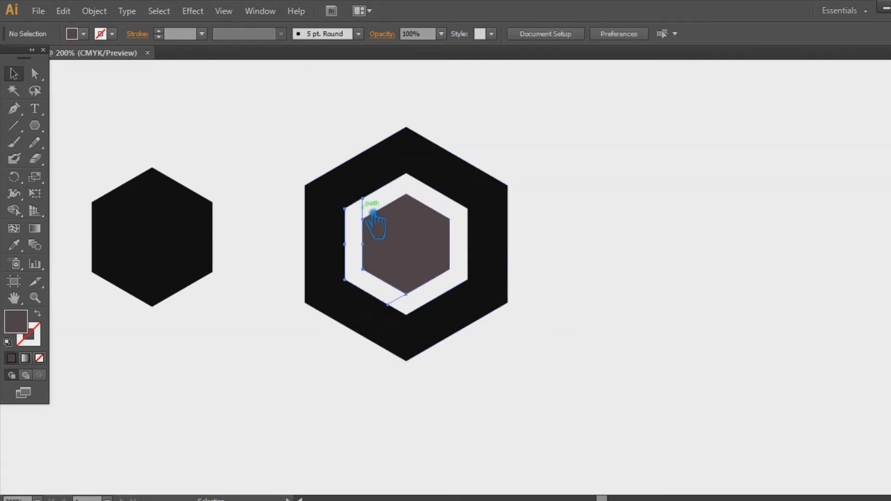
key(Delete)
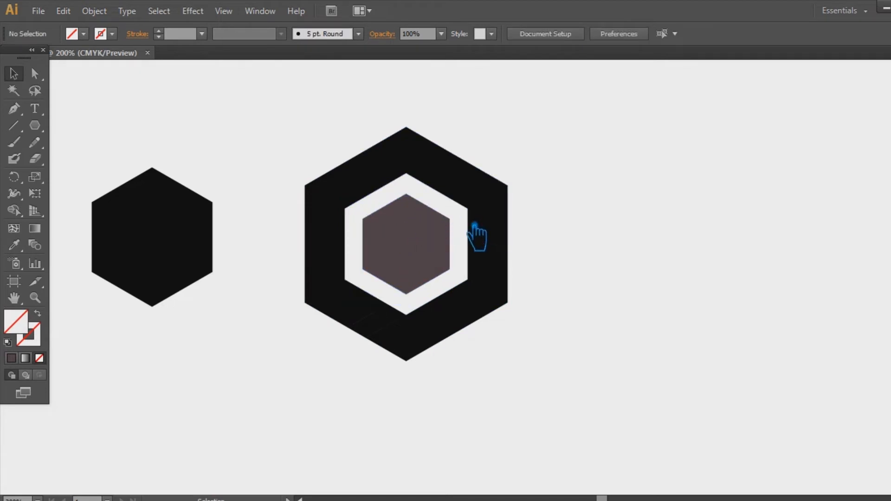
click(473, 230)
key(Delete)
click(408, 328)
key(Delete)
click(366, 185)
key(Delete)
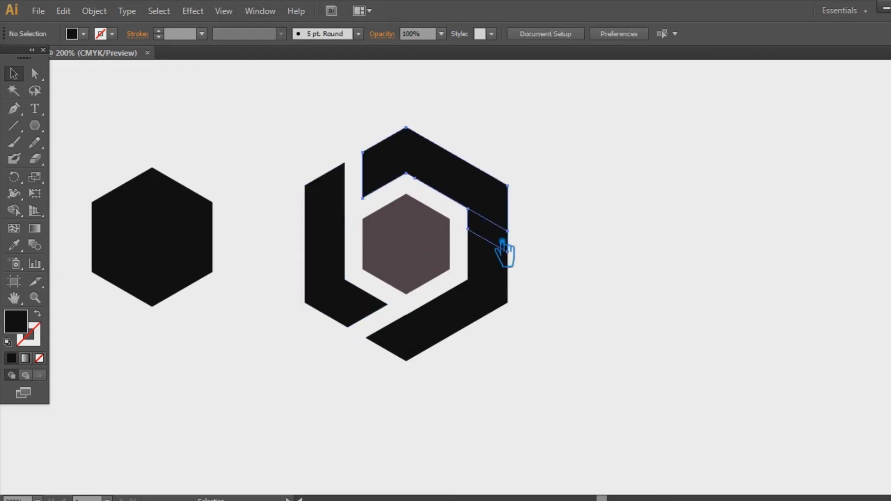
Step: Try to delete the black strip at the right separately from the upper black piece, and undo the deletion
click(502, 242)
key(Delete)
key(ctrl+z)
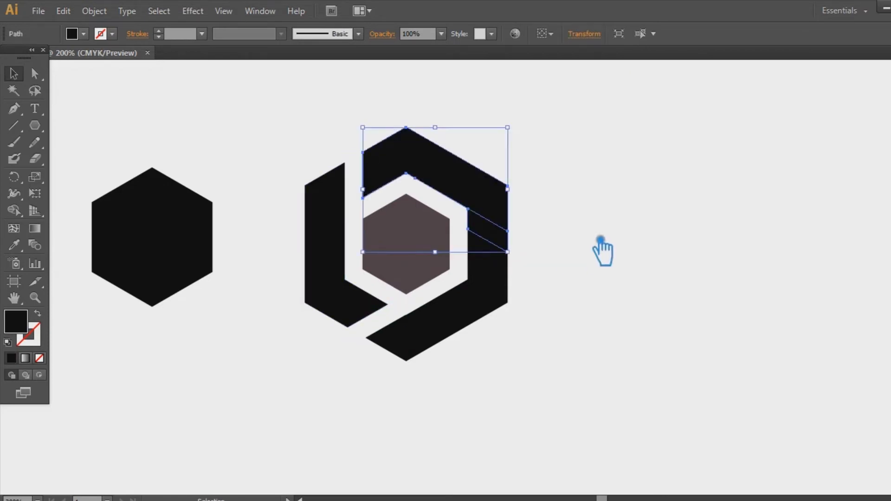
click(600, 240)
click(503, 239)
right_click(501, 239)
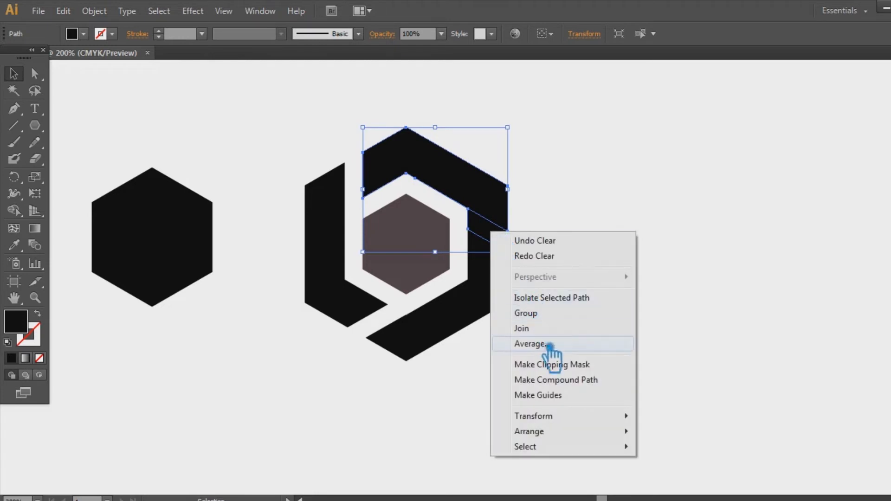
click(580, 387)
click(636, 368)
Step: Remove the upper black piece's two lowest anchor points to open the gap on the hexagon's right side
drag(636, 368, 557, 398)
key(ctrl+plus)
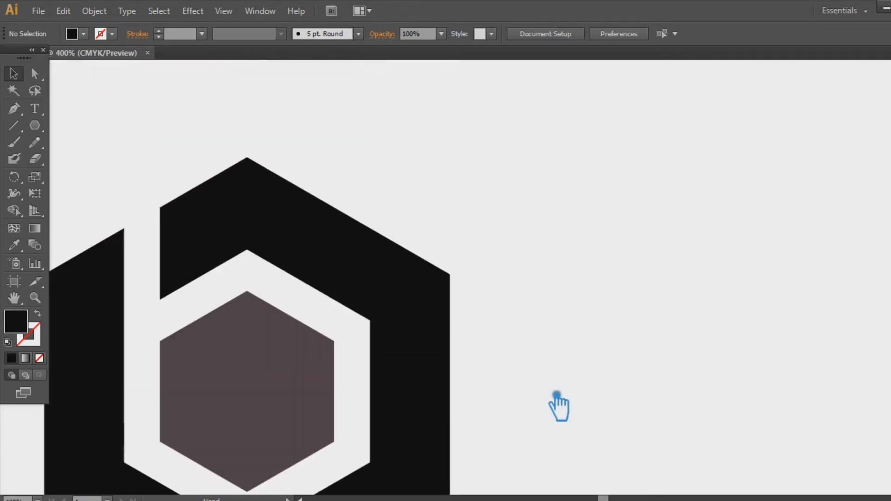
click(407, 350)
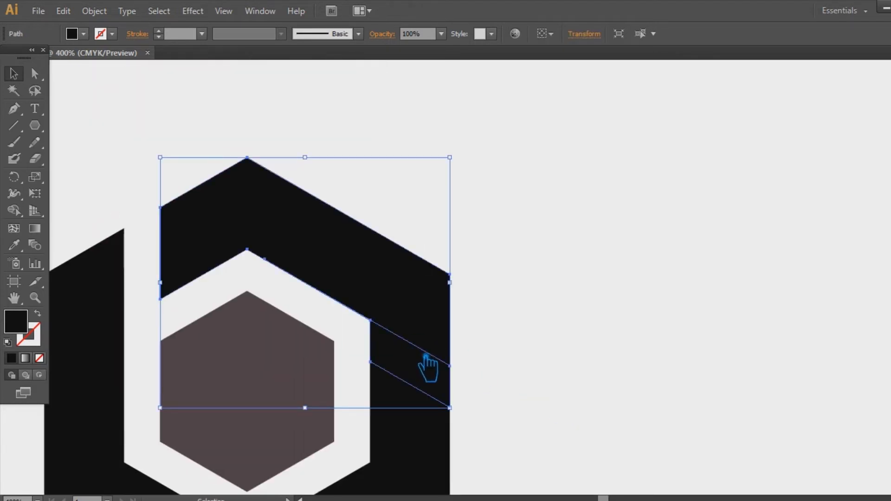
key(p)
click(370, 361)
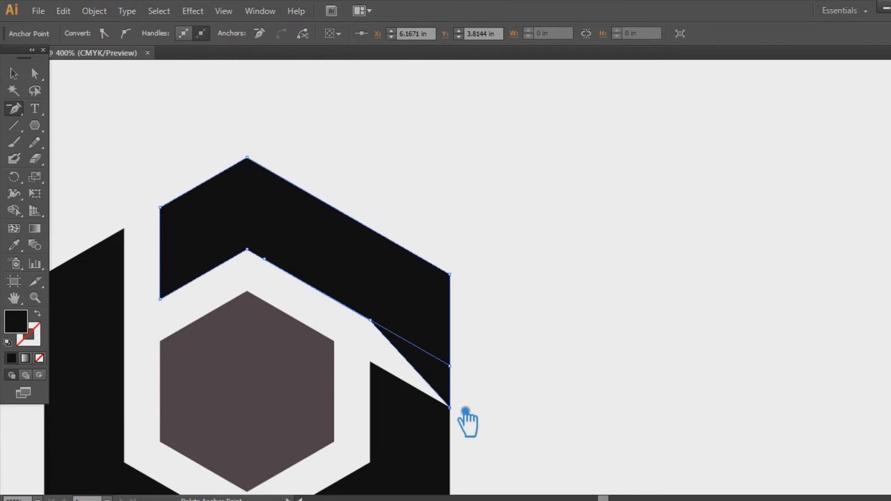
click(449, 407)
click(14, 73)
click(615, 259)
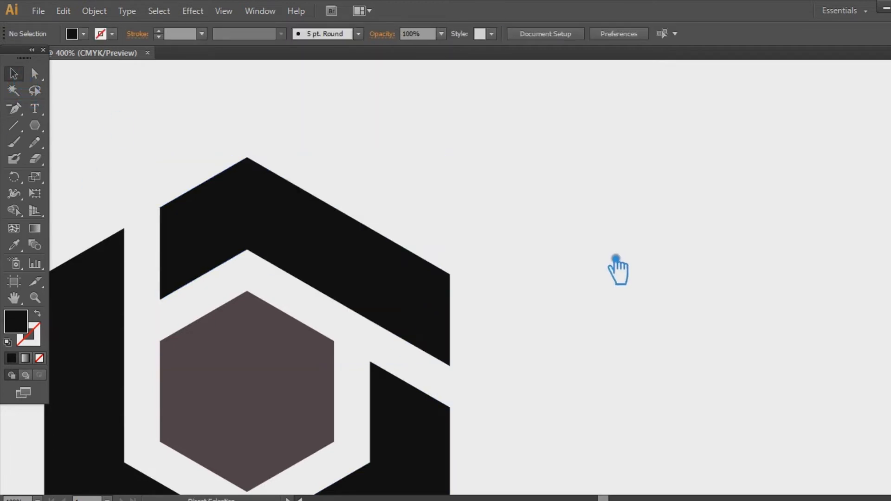
Step: Match the inner hexagon's fill to the surrounding black pieces with the Eyedropper
key(ctrl+minus)
key(ctrl+minus)
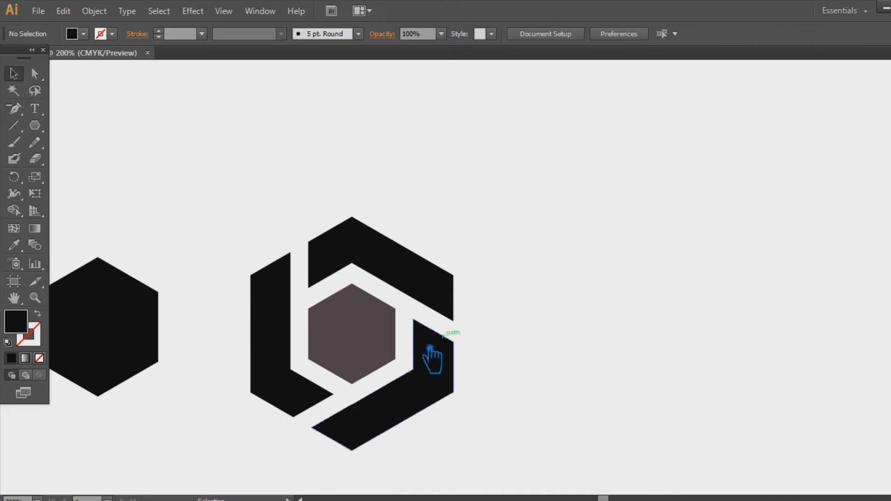
click(370, 346)
click(14, 245)
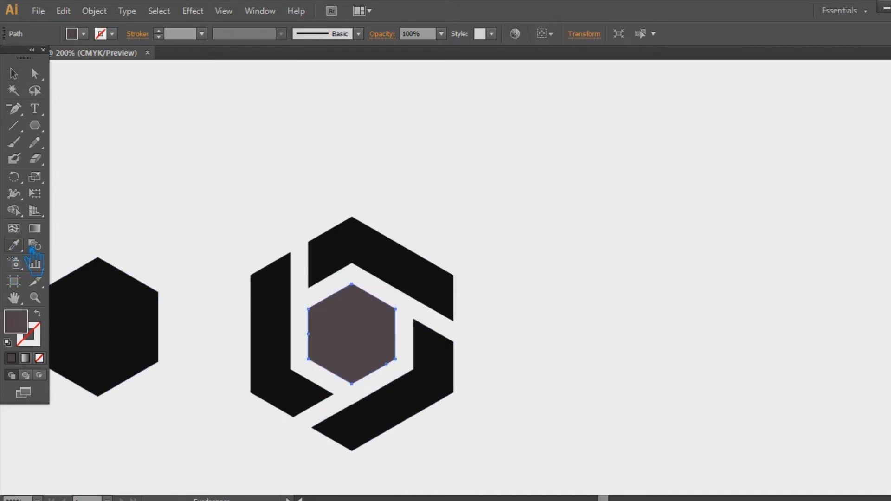
click(383, 266)
key(v)
click(501, 186)
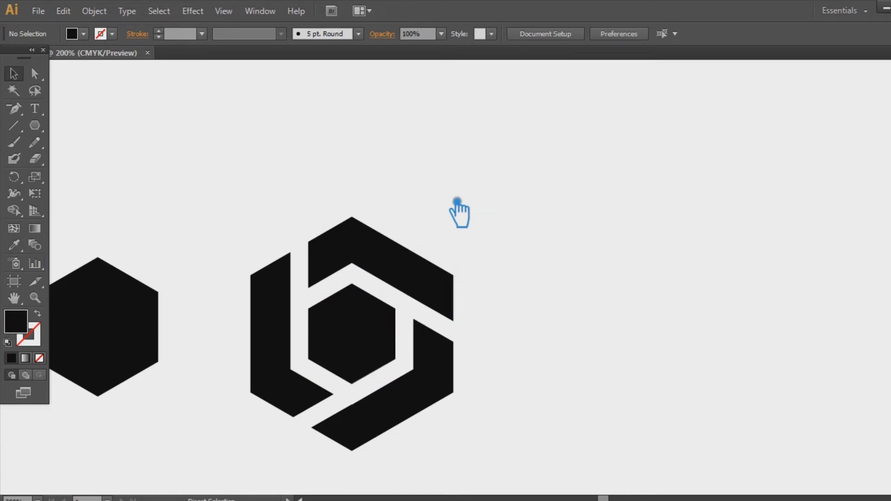
Step: Delete the spare black hexagon and place a copy of the finished logo near the artboard's upper-left corner
click(110, 317)
key(Delete)
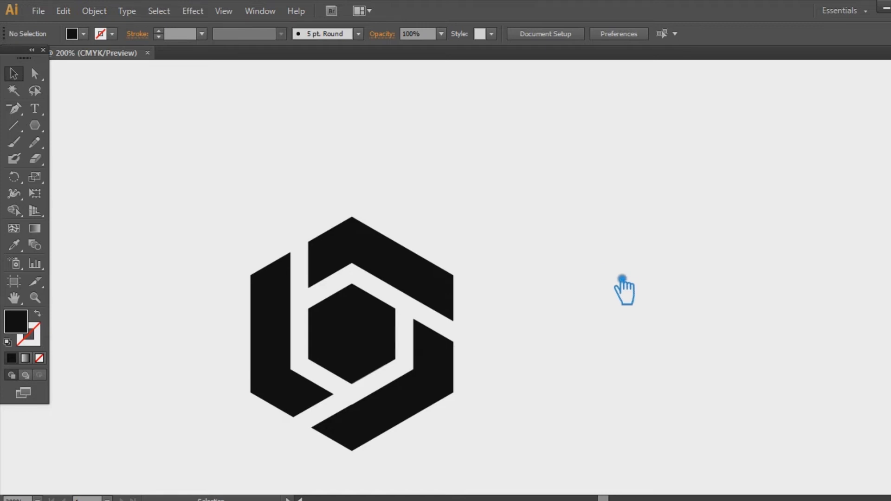
key(ctrl+minus)
key(ctrl+minus)
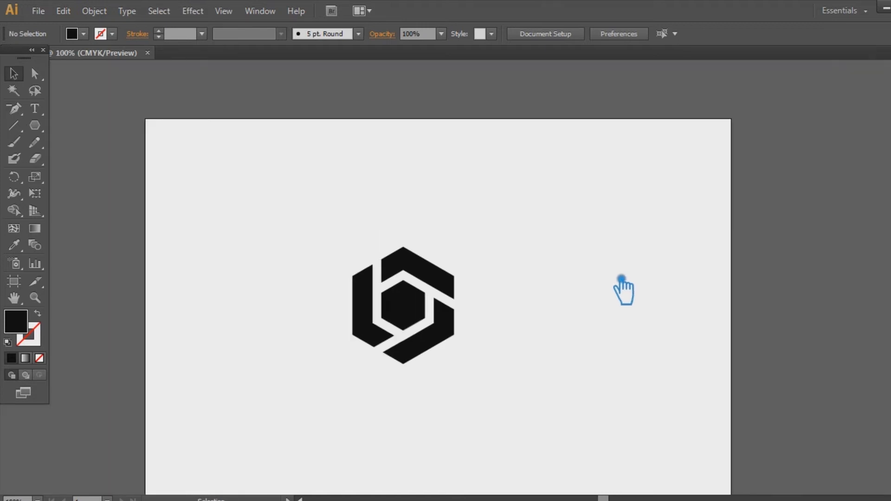
drag(501, 382, 313, 235)
key(a)
key(v)
drag(434, 279, 259, 221)
click(402, 274)
click(532, 284)
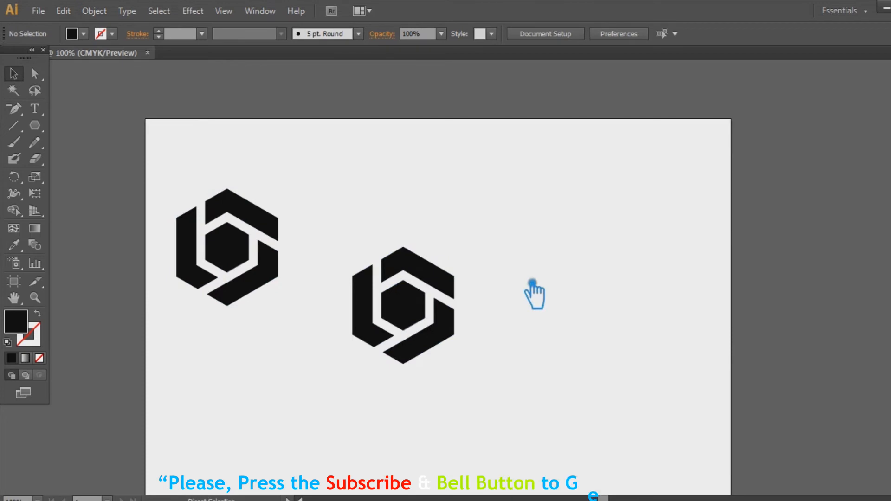
Step: Draw a vertical line through the original logo's centre with the Pen tool, extending past its bottom and top vertices
key(ctrl+plus)
key(ctrl+plus)
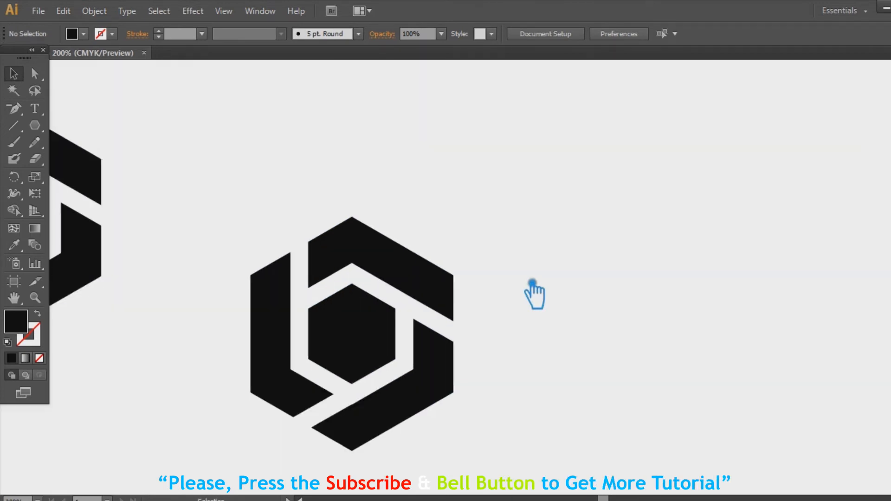
drag(14, 122, 80, 109)
click(352, 467)
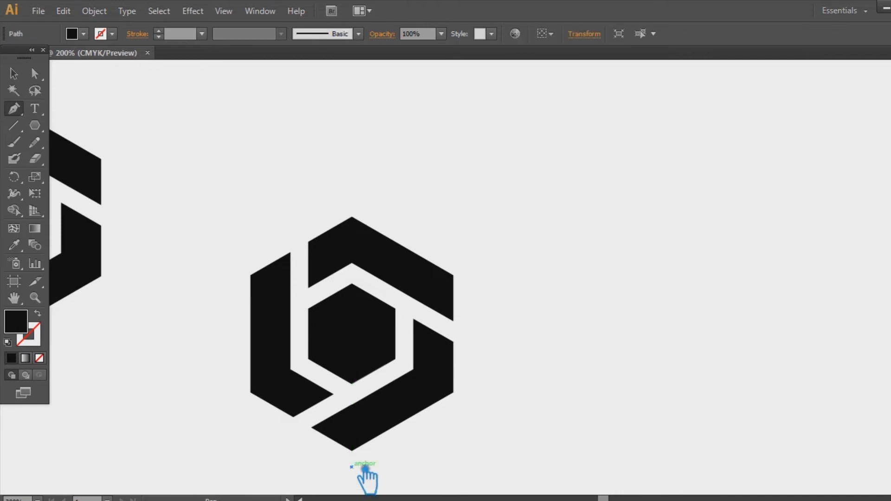
click(363, 193)
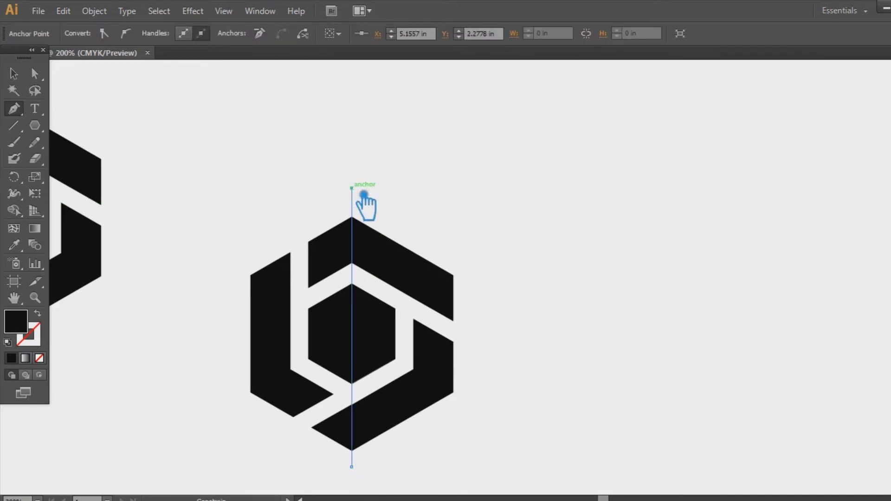
click(24, 77)
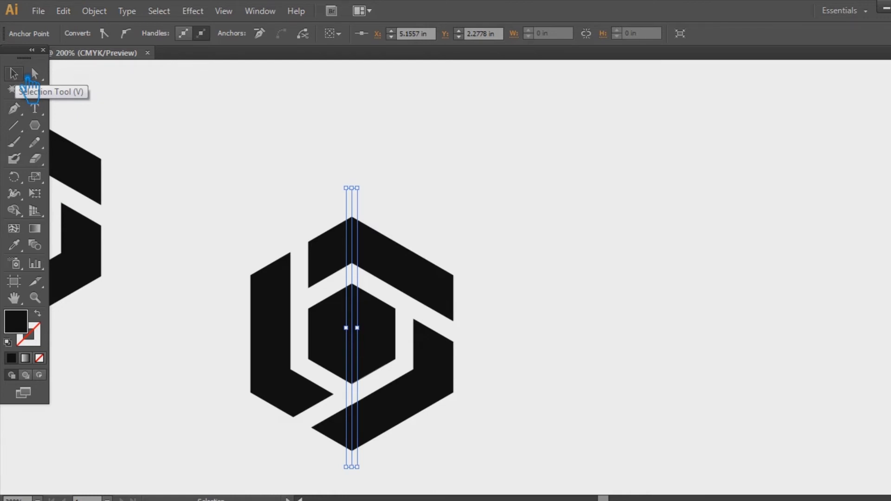
click(232, 103)
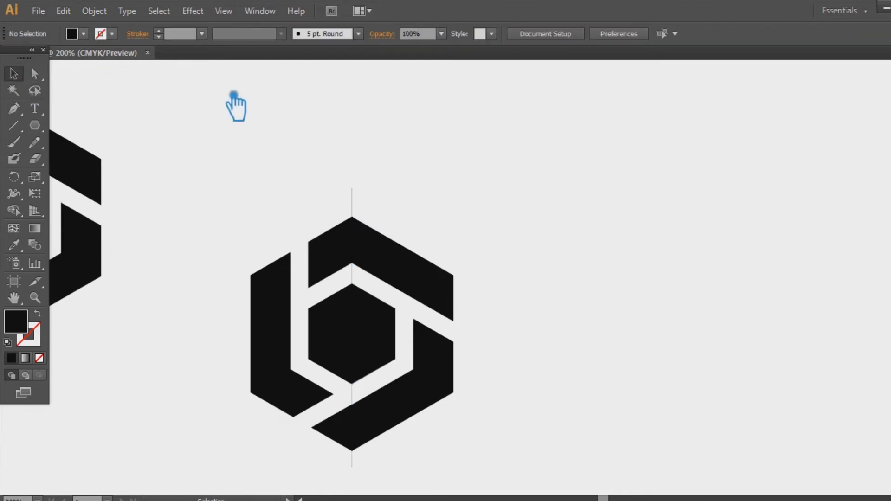
Step: Copy the vertical guide line in place and rotate the copy through the hexagon's lower-left and upper-right vertices
click(367, 210)
key(ctrl+c)
key(ctrl+f)
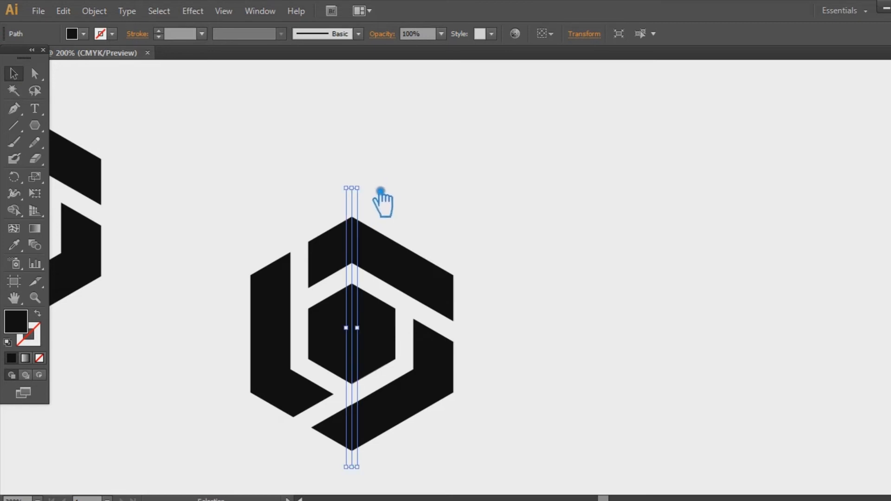
drag(378, 188, 531, 263)
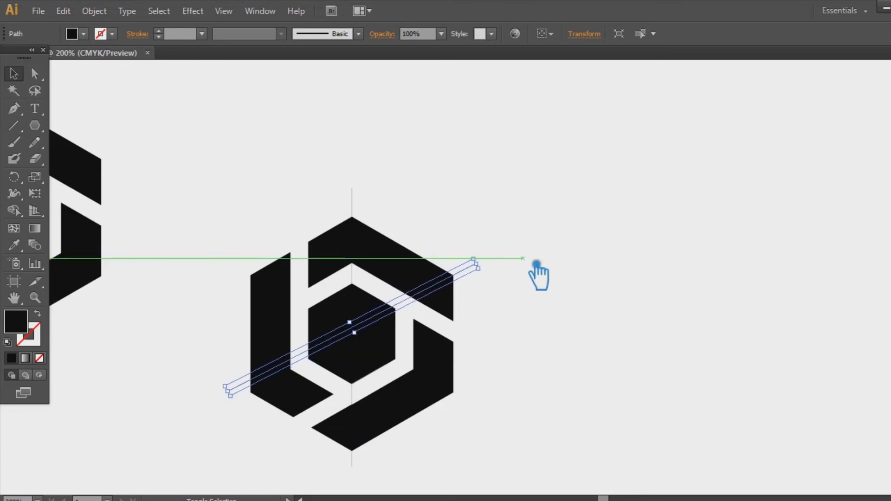
click(14, 176)
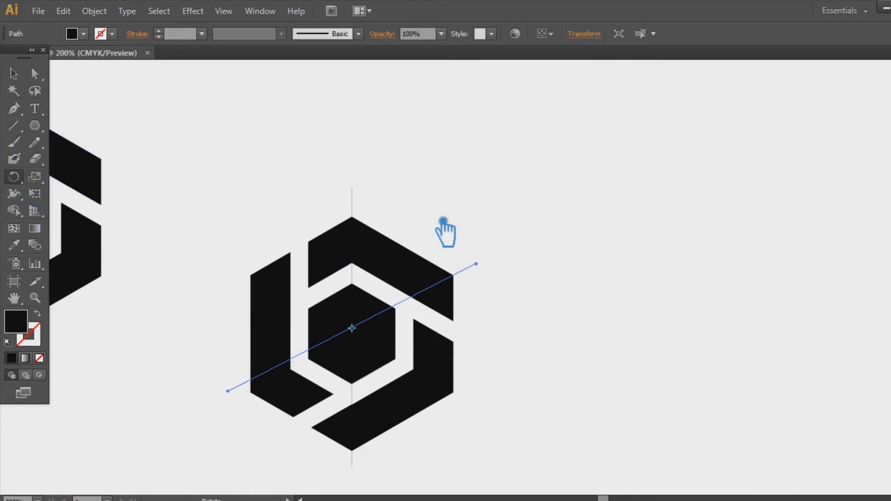
click(454, 275)
drag(246, 394, 253, 407)
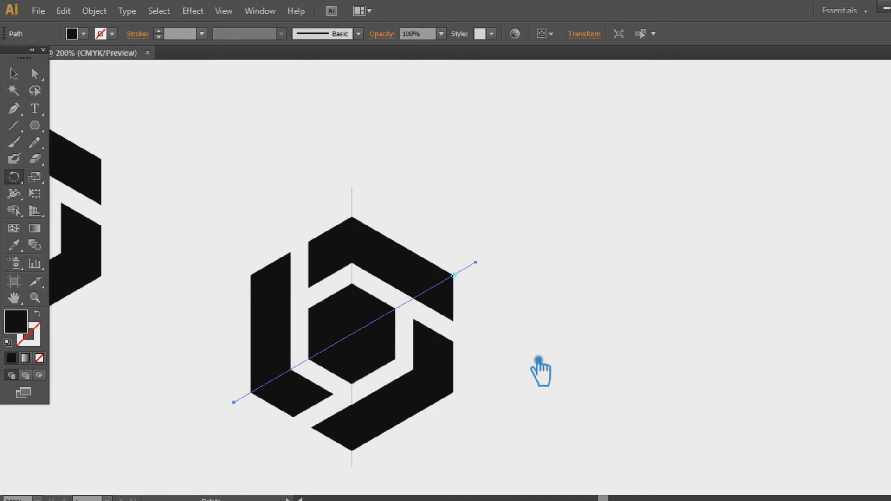
Step: Add a third guide line rotated to pass through the hexagon's upper-left and lower-right vertices
click(13, 72)
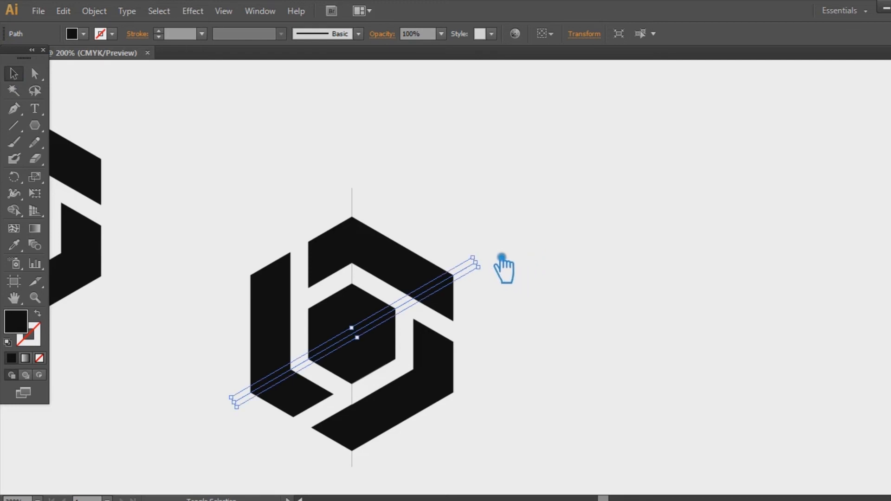
mouse_move(494, 262)
mouse_down()
mouse_move(377, 219)
mouse_move(272, 236)
mouse_move(236, 268)
mouse_move(226, 257)
mouse_move(203, 258)
mouse_up()
click(15, 177)
click(251, 275)
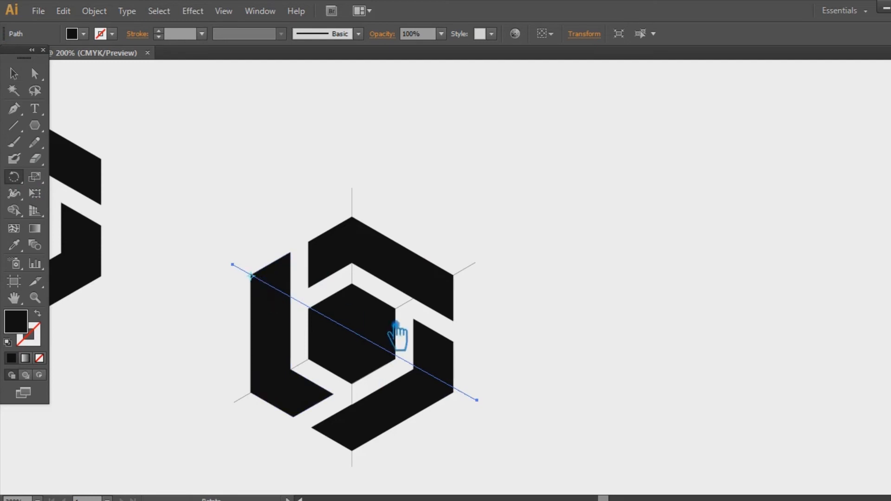
drag(486, 408, 490, 412)
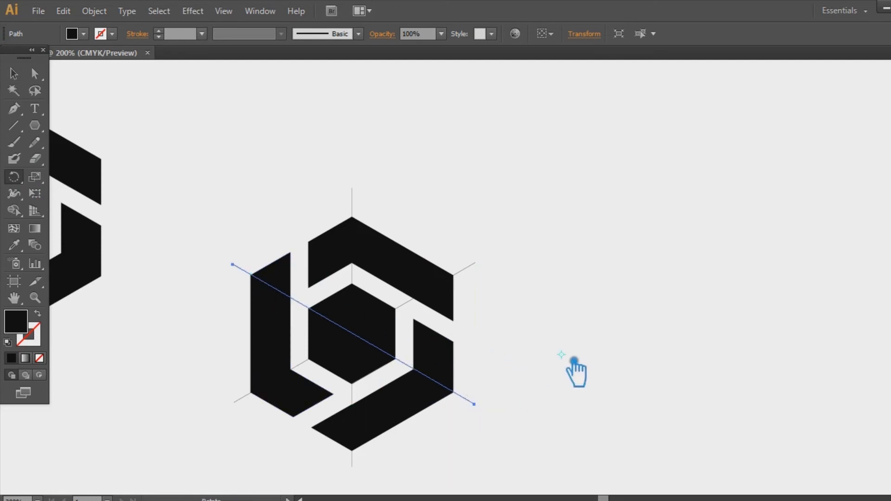
Step: Split the logo along the three guide lines with the Pathfinder Divide operation
click(13, 73)
click(570, 255)
drag(534, 471, 225, 180)
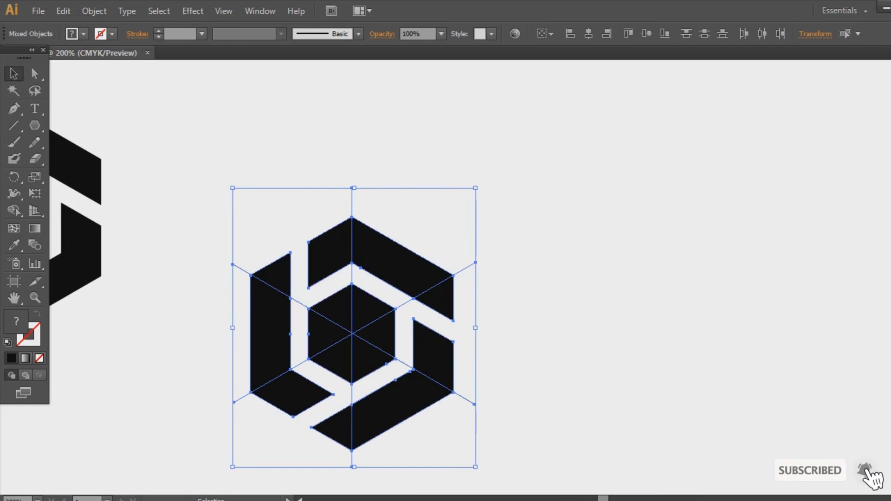
key(ctrl+shift+F9)
click(777, 425)
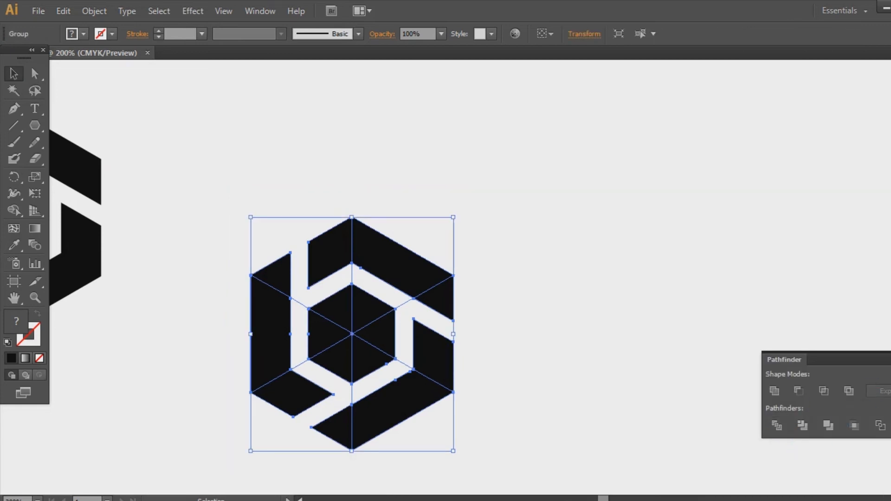
key(ctrl+shift+F9)
Step: Ungroup the divided artwork and delete the unfilled leftover shapes in the gaps around the inner hexagon
click(720, 324)
click(352, 333)
right_click(352, 332)
click(386, 396)
click(399, 367)
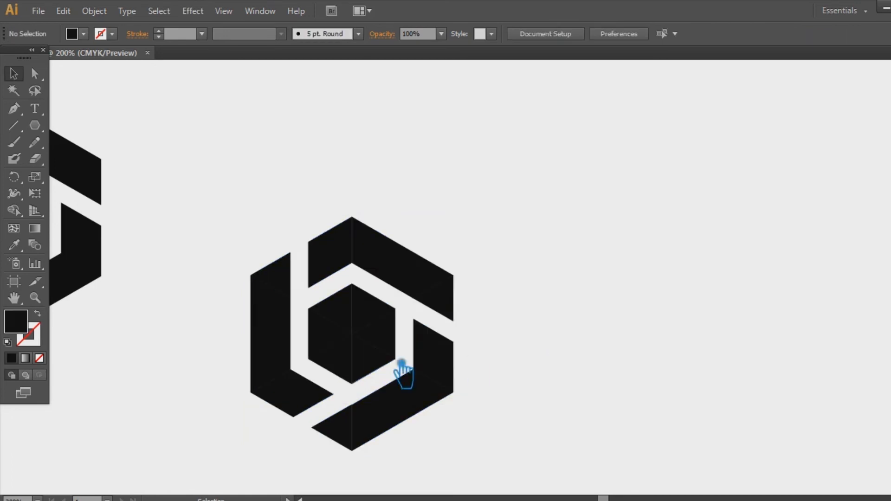
click(316, 372)
key(Delete)
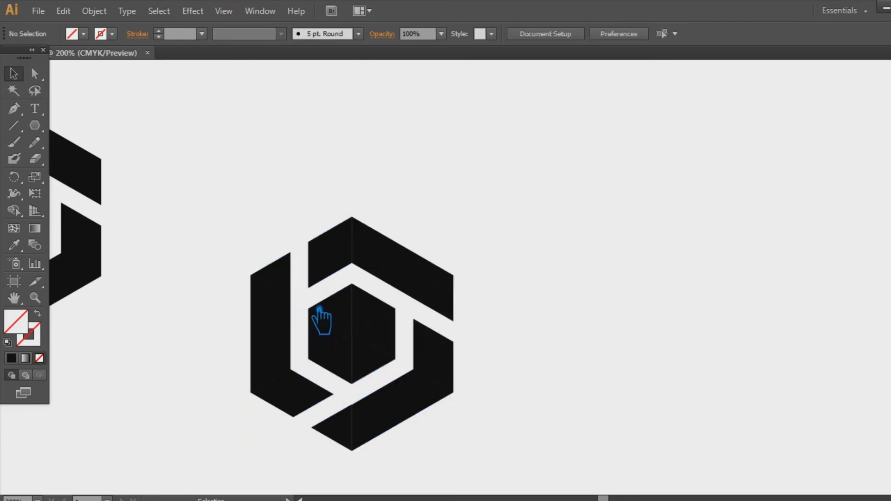
click(364, 286)
key(Delete)
click(415, 368)
key(Delete)
Step: Unite the upper-left facets of the outer pieces and inner hexagon into one group with Pathfinder
drag(483, 461, 183, 186)
drag(161, 154, 335, 345)
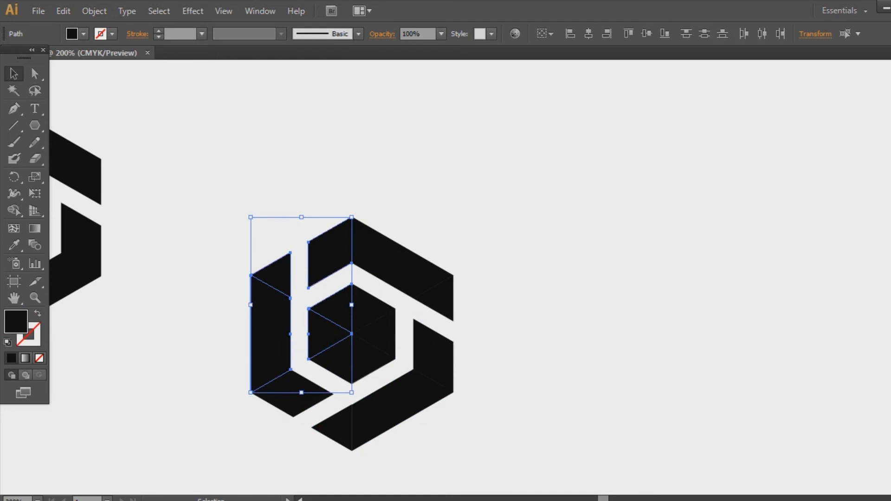
key(ctrl+shift+F9)
click(782, 395)
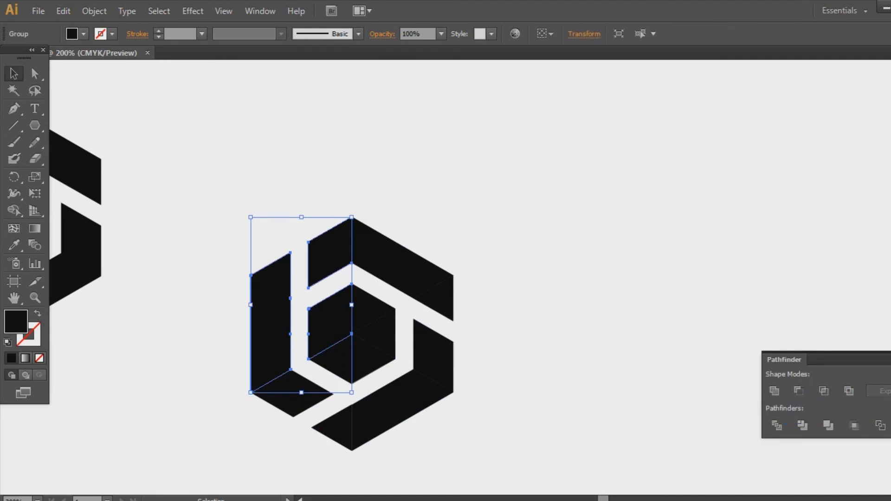
key(ctrl+shift+F9)
click(638, 318)
Step: Unite the upper-right facets of the outer pieces and inner hexagon into one group
drag(504, 366, 530, 259)
drag(500, 348, 384, 218)
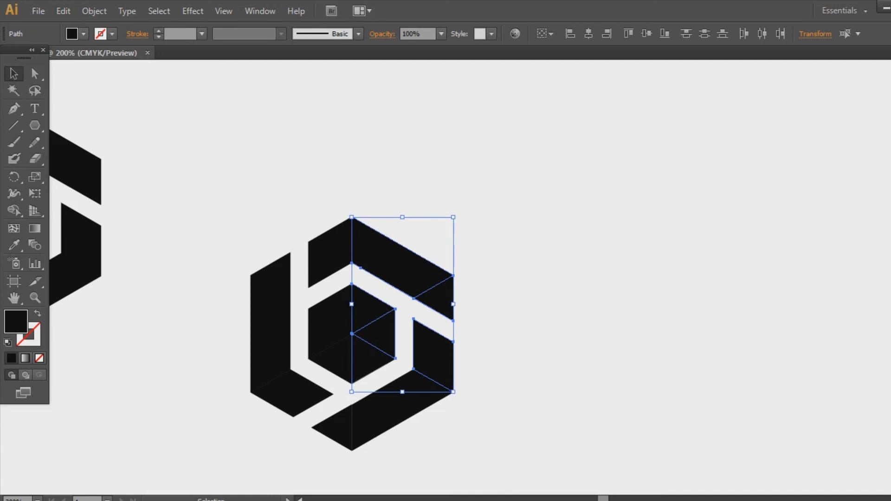
key(ctrl+shift+F9)
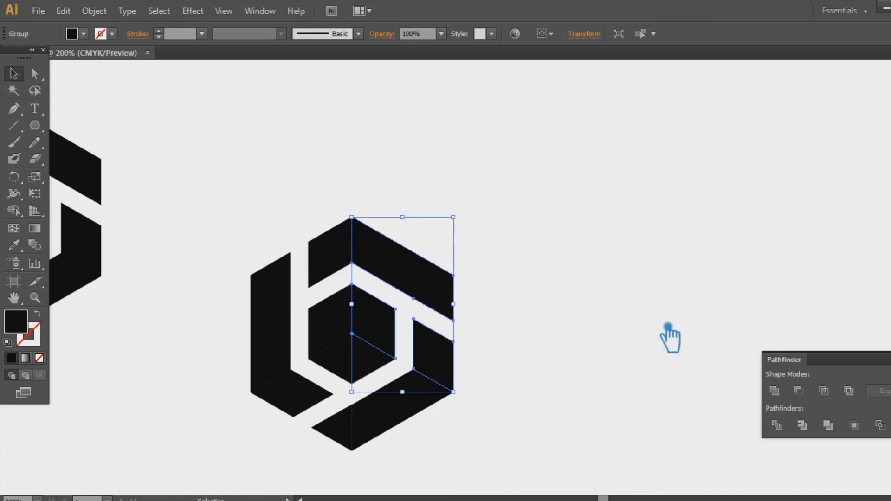
click(670, 338)
Step: Unite the bottom facets of the outer pieces and inner hexagon into one group
drag(438, 471, 287, 434)
drag(409, 467, 304, 377)
click(774, 392)
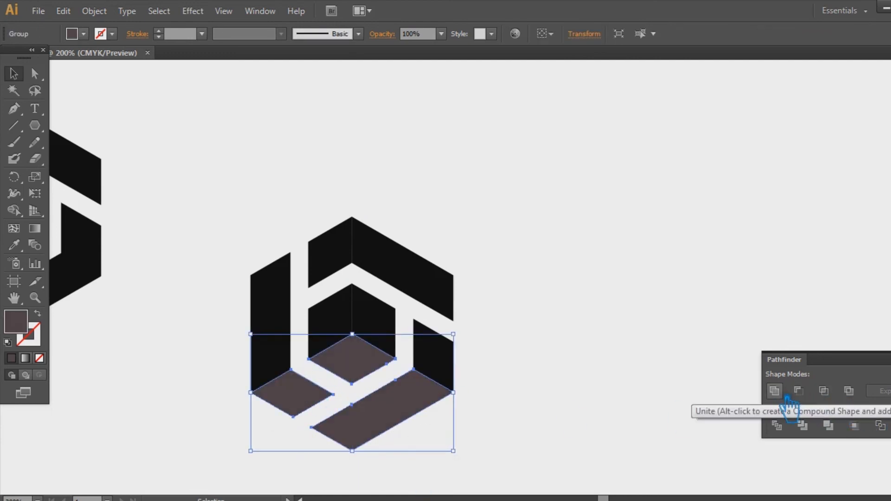
click(890, 353)
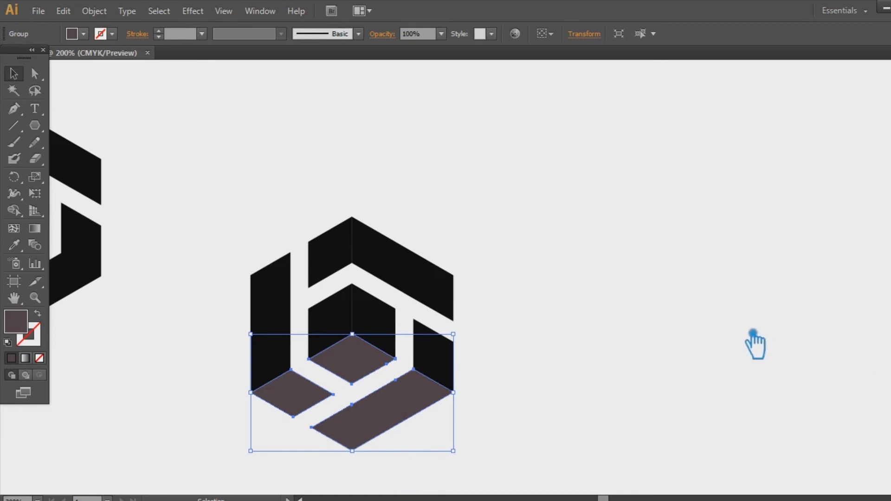
click(717, 338)
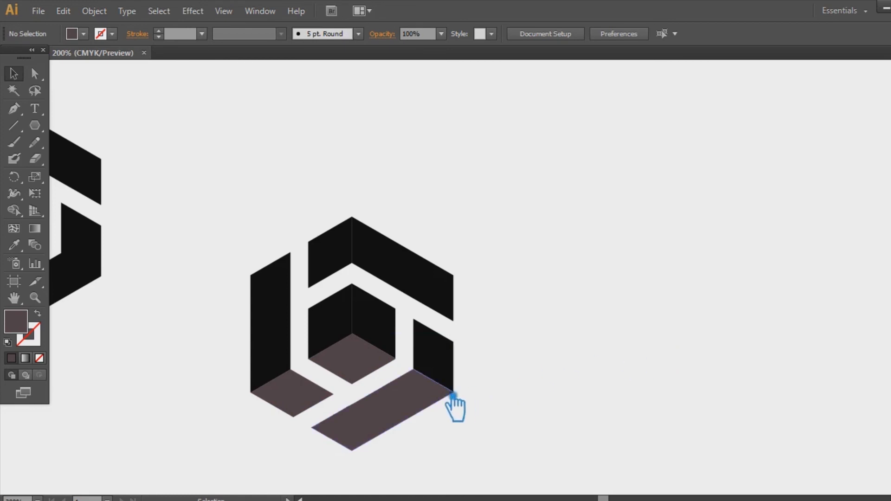
Step: Match the upper-left facets' fill to the greyish-purple bottom facets with the Eyedropper
click(419, 408)
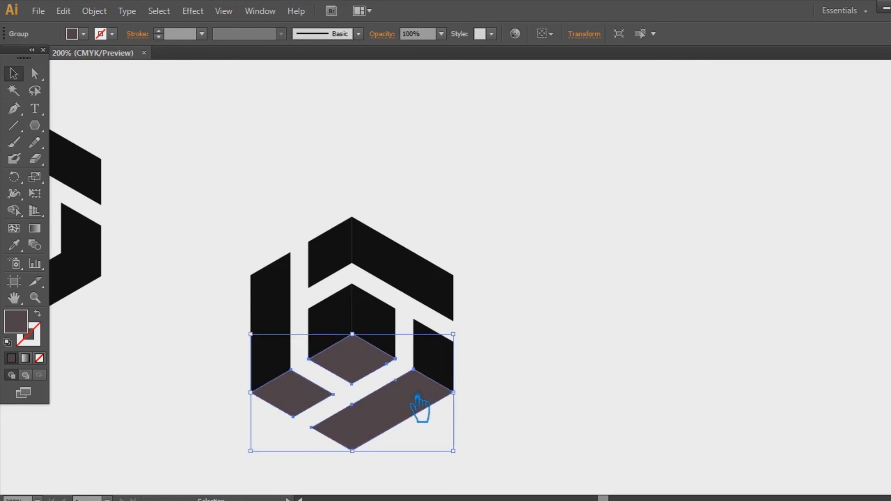
click(336, 254)
click(13, 244)
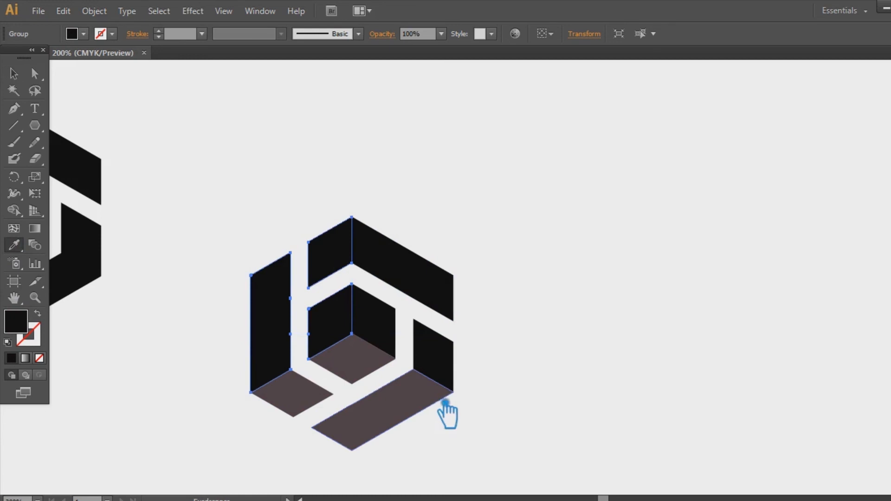
click(371, 371)
click(13, 73)
click(563, 179)
Step: Recolour the bottom facets with a dark reddish-brown fill at hue 0°
click(366, 375)
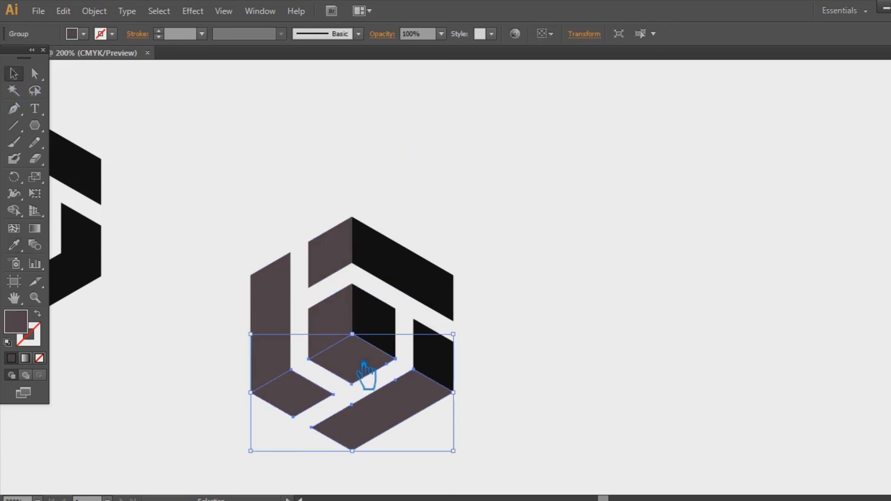
double_click(32, 327)
click(395, 325)
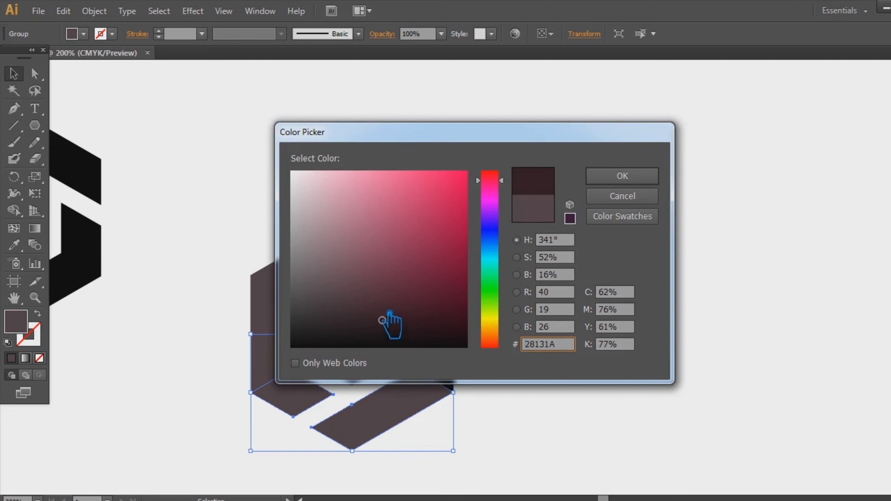
click(370, 304)
click(500, 257)
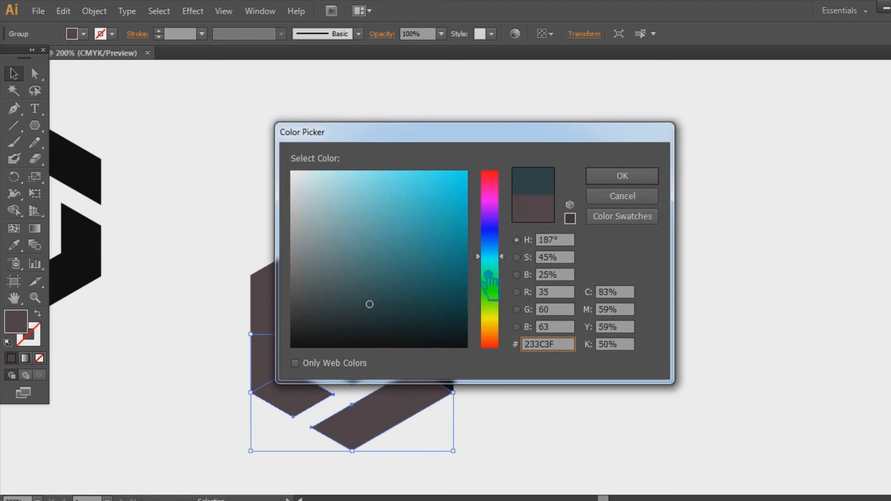
click(500, 203)
drag(493, 327, 500, 365)
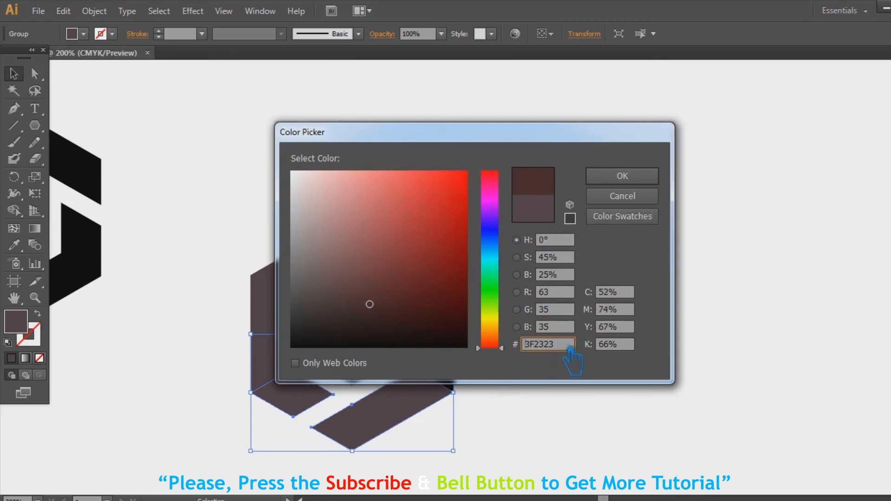
mouse_move(416, 303)
mouse_down()
mouse_move(434, 331)
mouse_move(424, 312)
mouse_up()
click(622, 176)
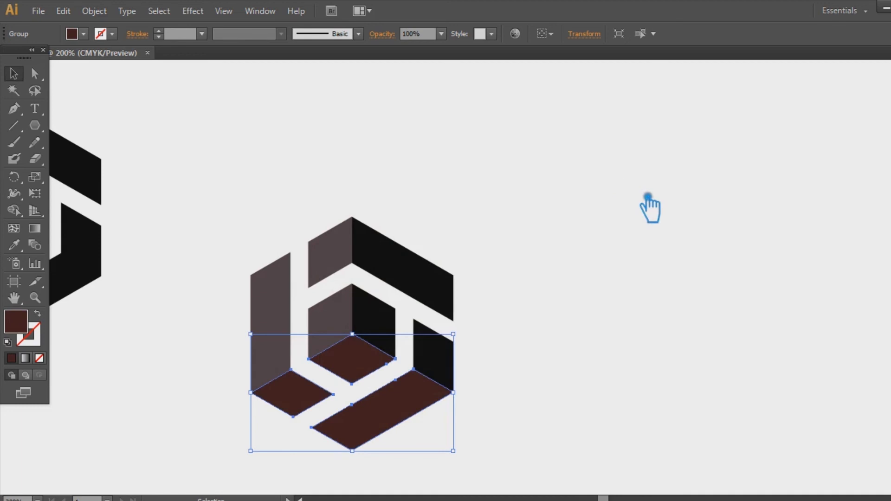
click(548, 260)
click(420, 279)
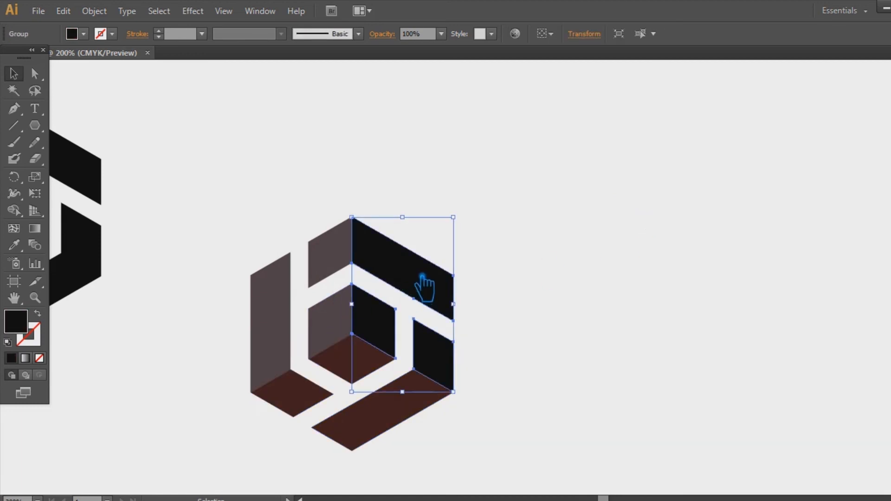
click(552, 272)
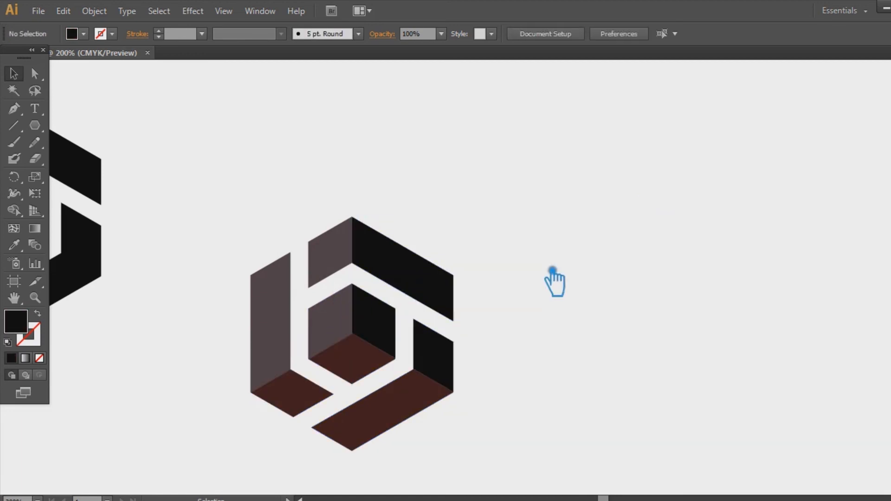
Step: Set the upper-left facets' fill to the lighter mauve 7C5D68
click(335, 319)
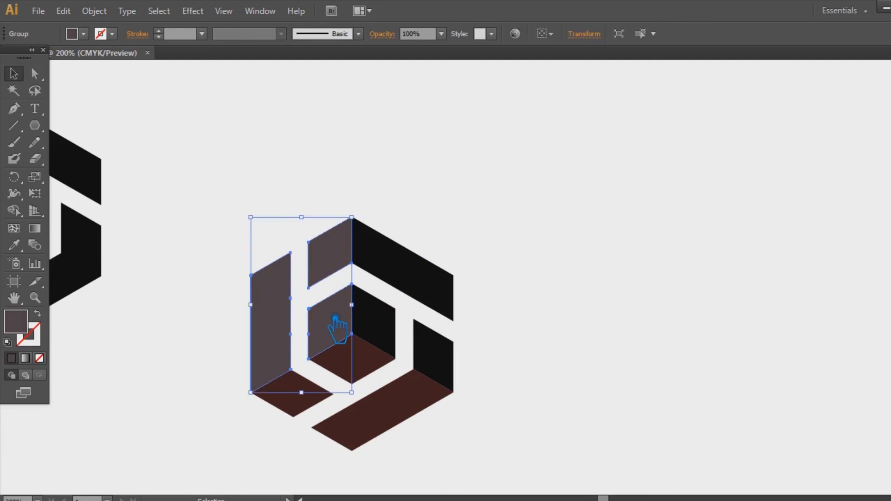
double_click(22, 328)
drag(349, 282, 348, 266)
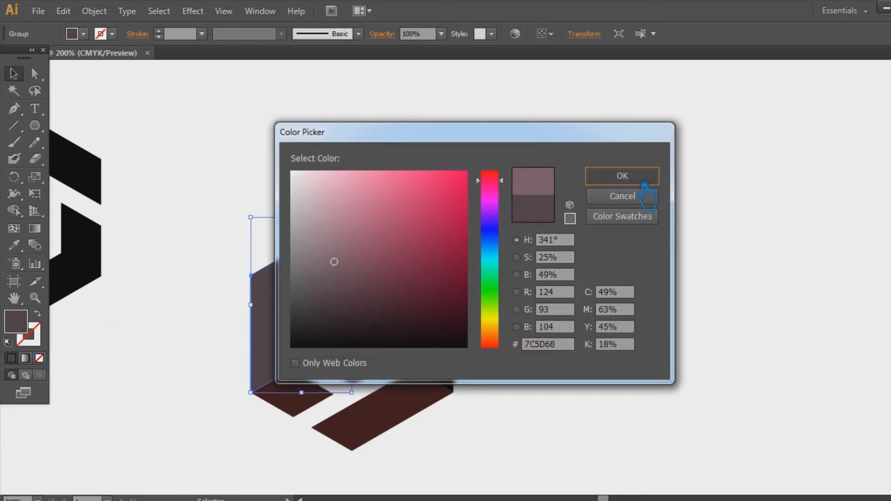
click(644, 177)
click(645, 188)
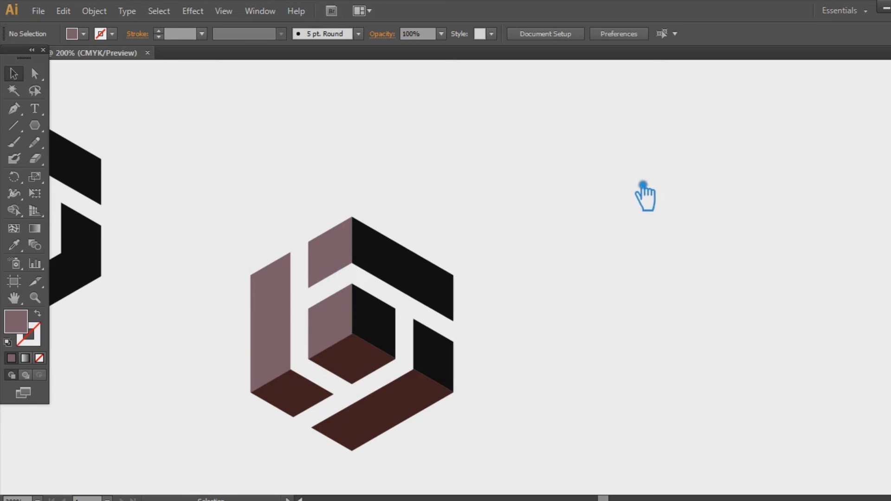
Step: Delete the spare black logo copy near the artboard's upper-left corner
key(ctrl+1)
drag(314, 325, 161, 147)
key(Delete)
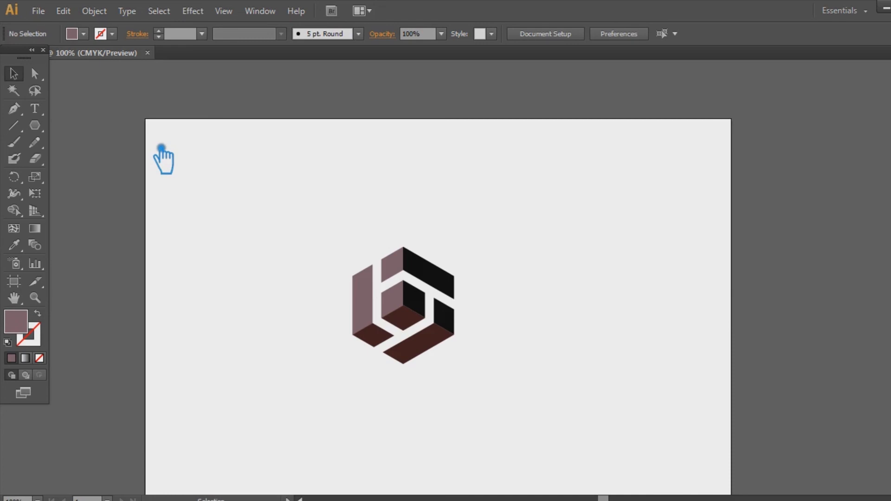